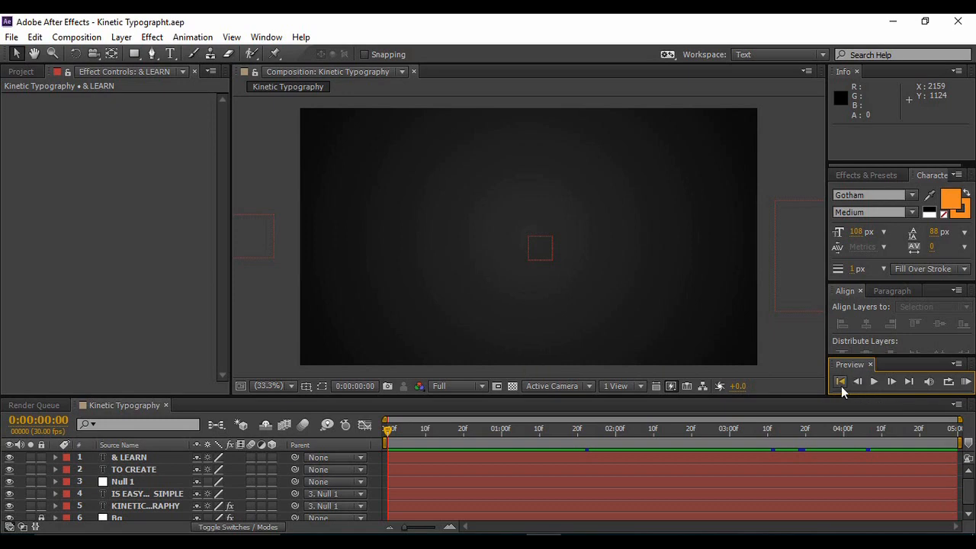
- Play back the finished Kinetic Typography composition to preview the animation
click(809, 363)
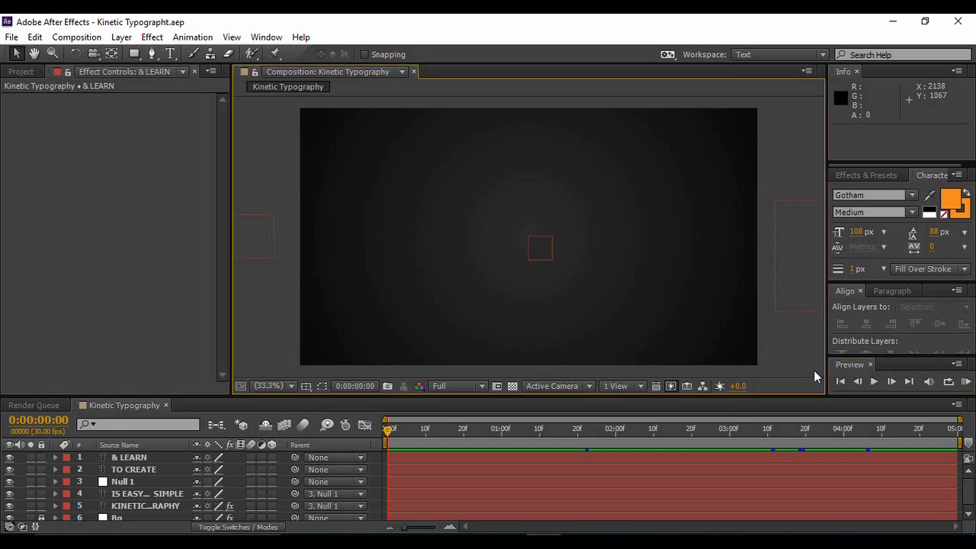
click(874, 383)
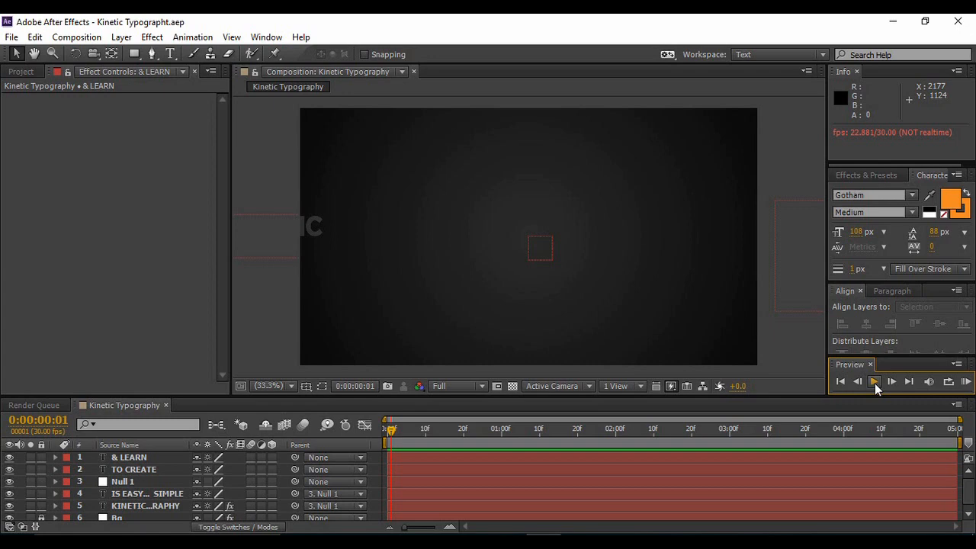
- Create a new 1920 x 1080, 30 fps, five-second composition named Kinetic Typography
click(84, 37)
click(99, 53)
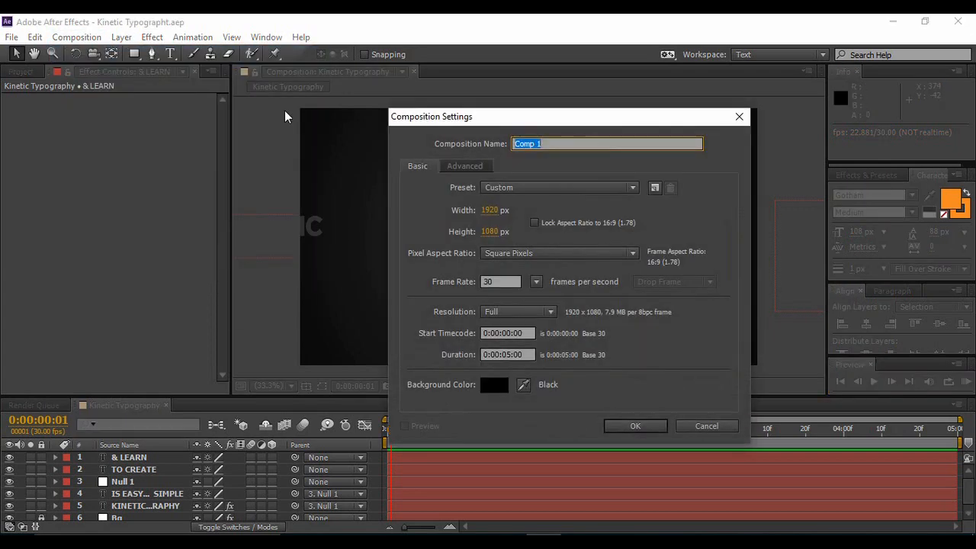
text(K)
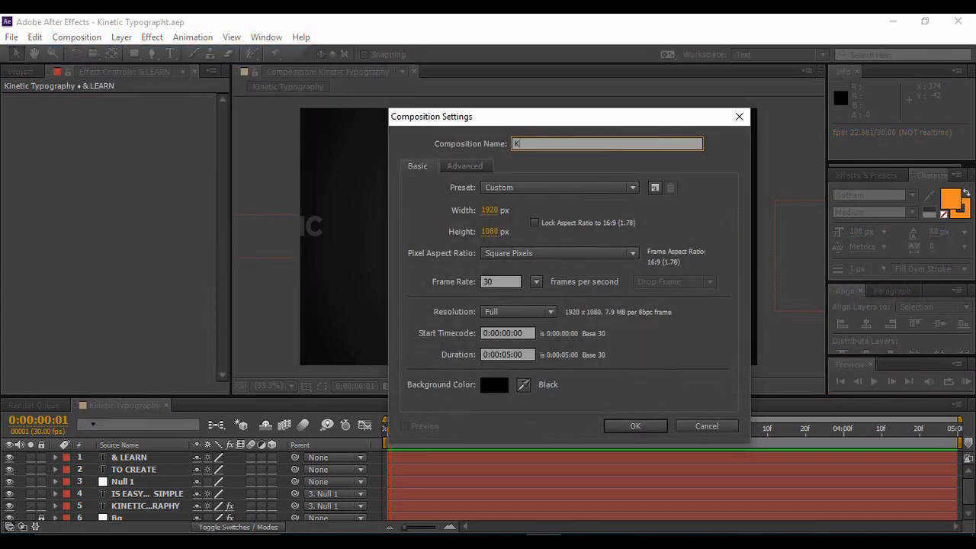
text(inetic Typography)
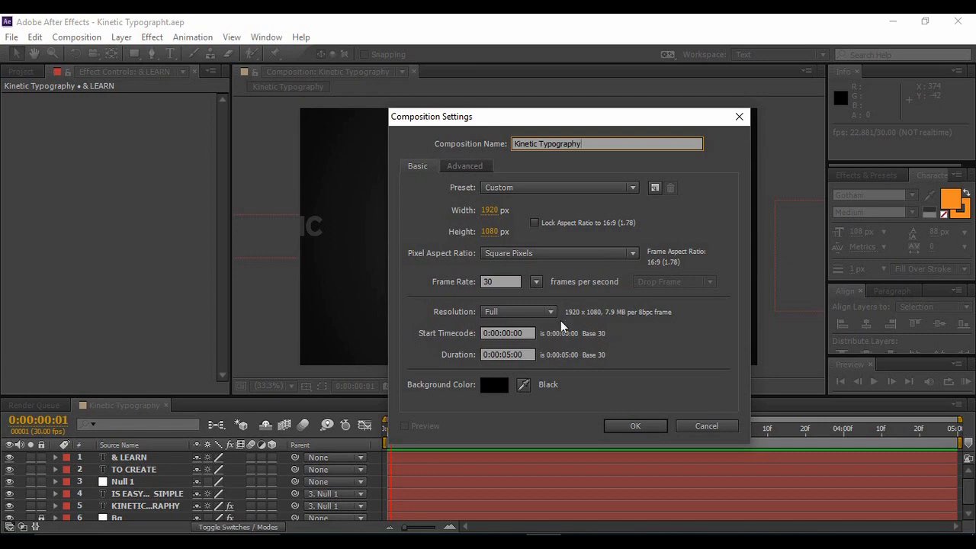
click(642, 432)
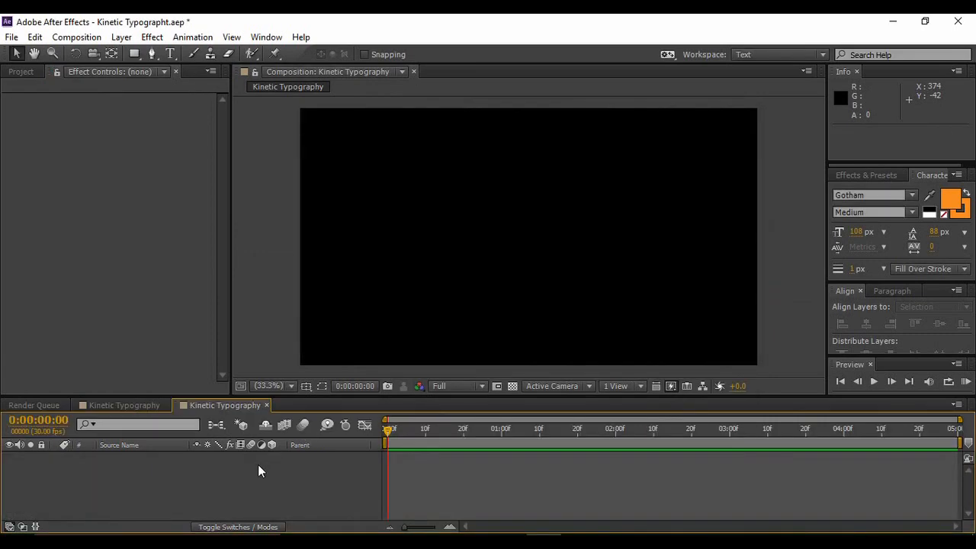
- Add a white solid layer named BG to the new composition
right_click(254, 475)
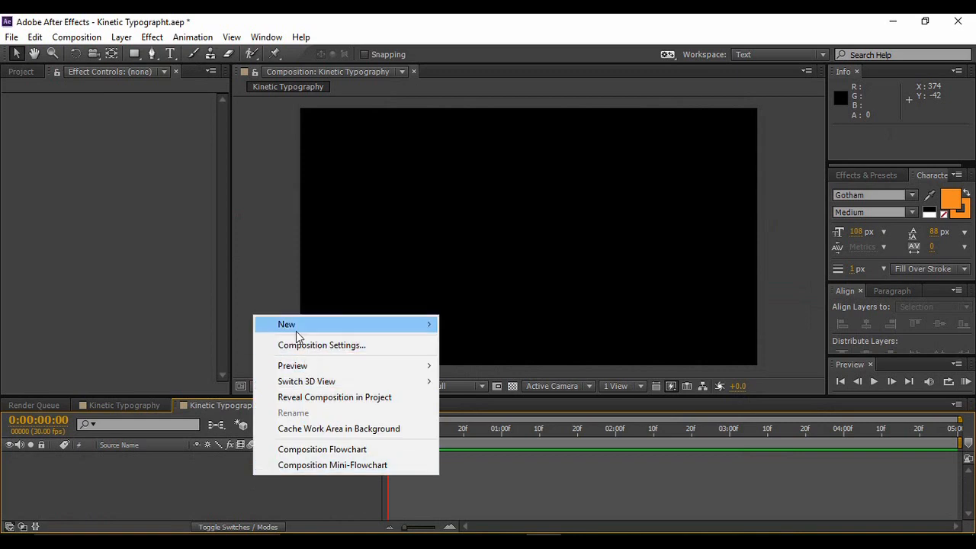
mouse_move(295, 327)
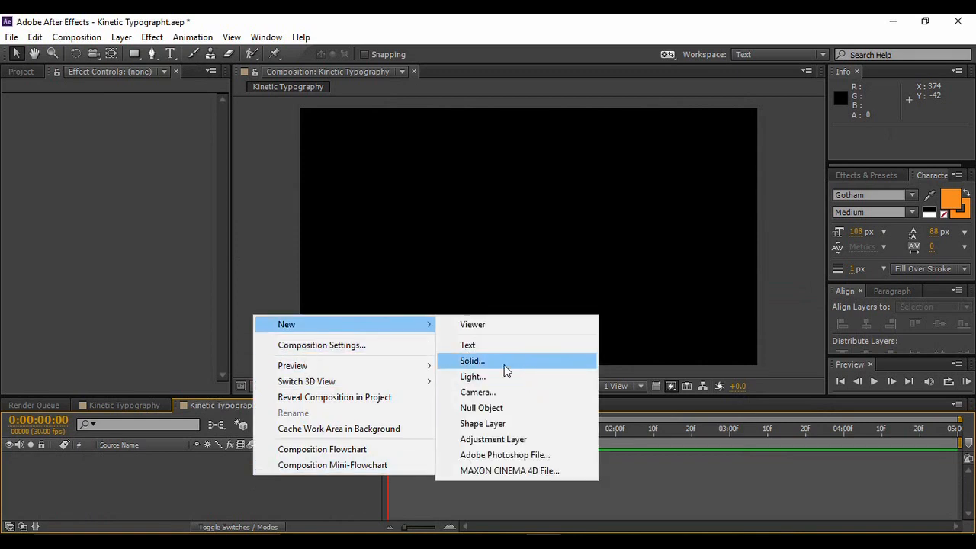
click(504, 364)
text(BG)
click(574, 383)
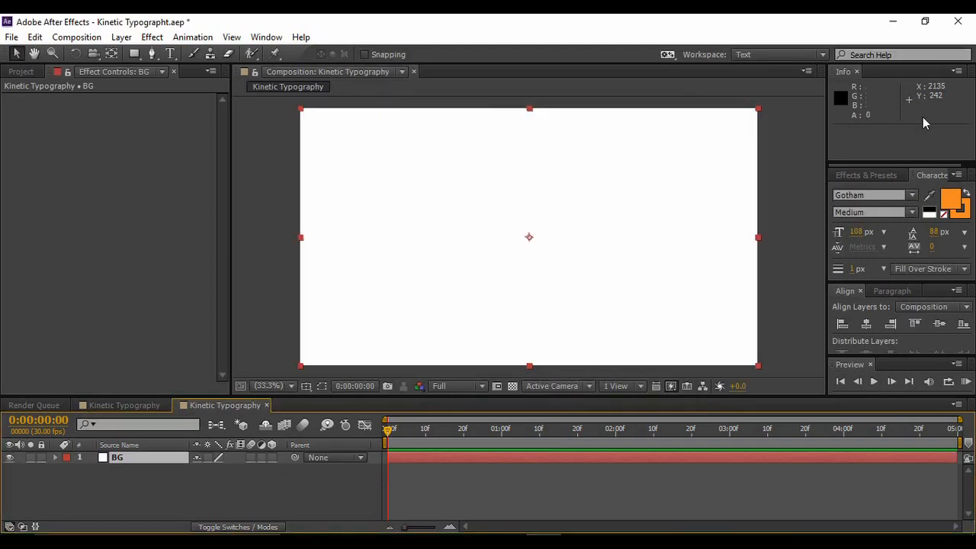
- Apply the Gradient Ramp effect to the BG layer and set its ramp shape to Radial Ramp
click(860, 177)
click(880, 190)
text(ramp)
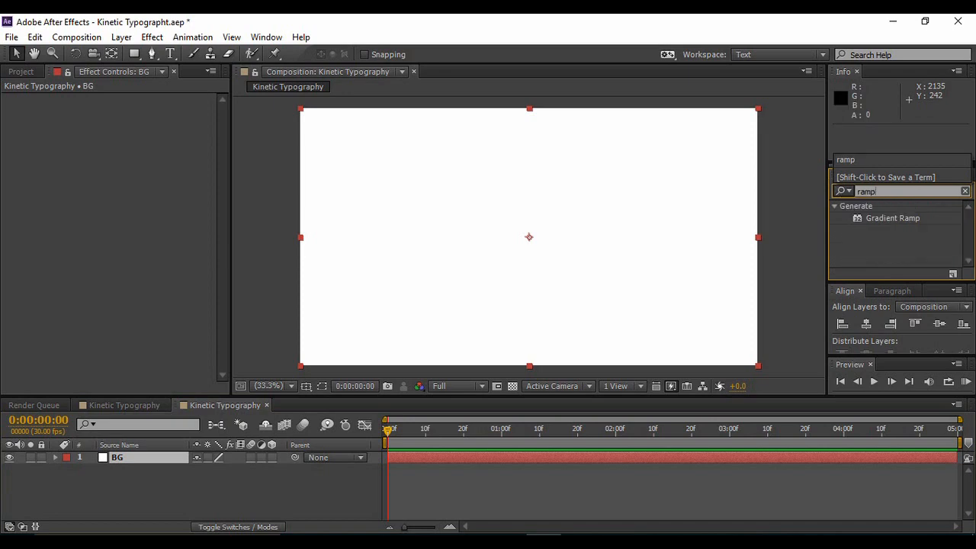
drag(903, 219, 558, 250)
click(172, 160)
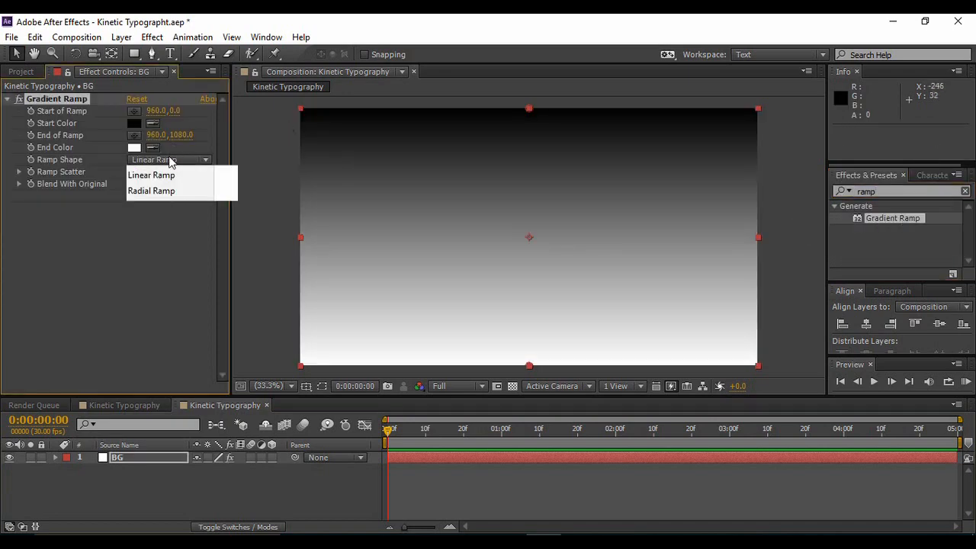
click(186, 191)
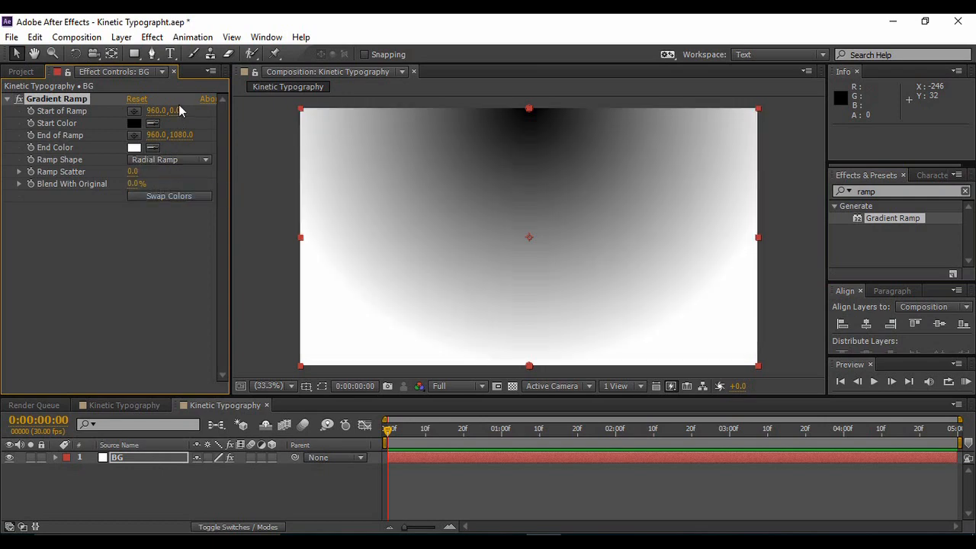
- Set the Gradient Ramp's start point to 960, 540 and its end point to 1960, 1440
click(175, 111)
text(540)
key(Return)
click(158, 134)
text(1960)
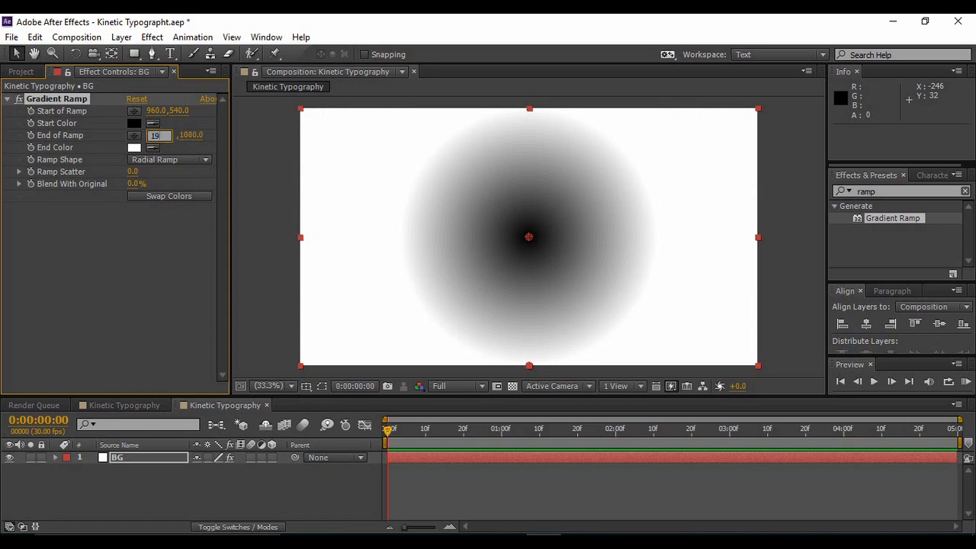
key(Tab)
text(1440)
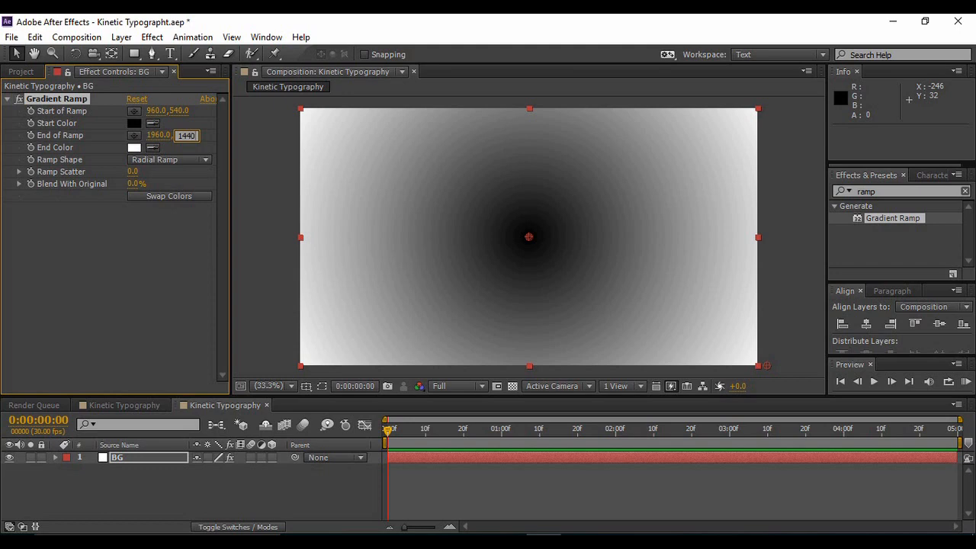
key(Return)
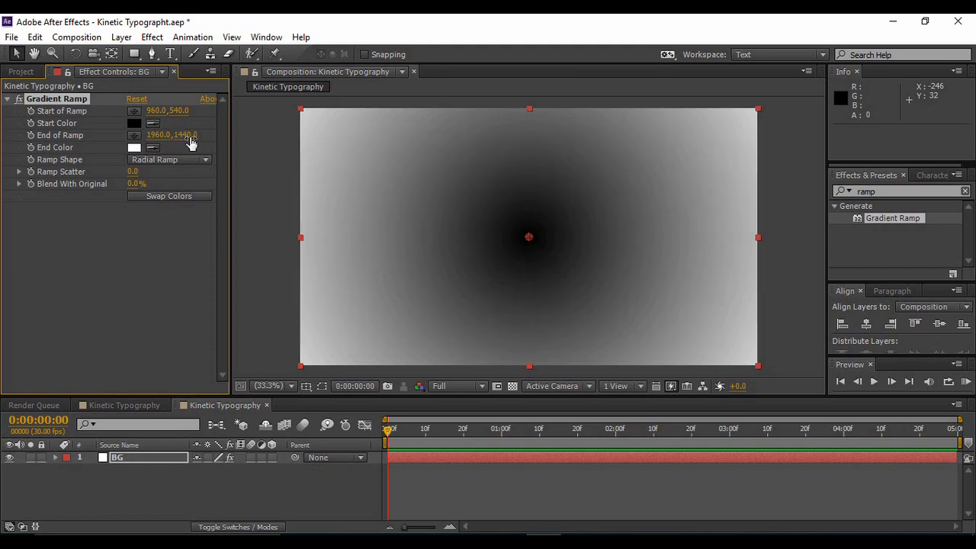
- Swap the Gradient Ramp's colors and set the start color to dark grey 353535
click(148, 198)
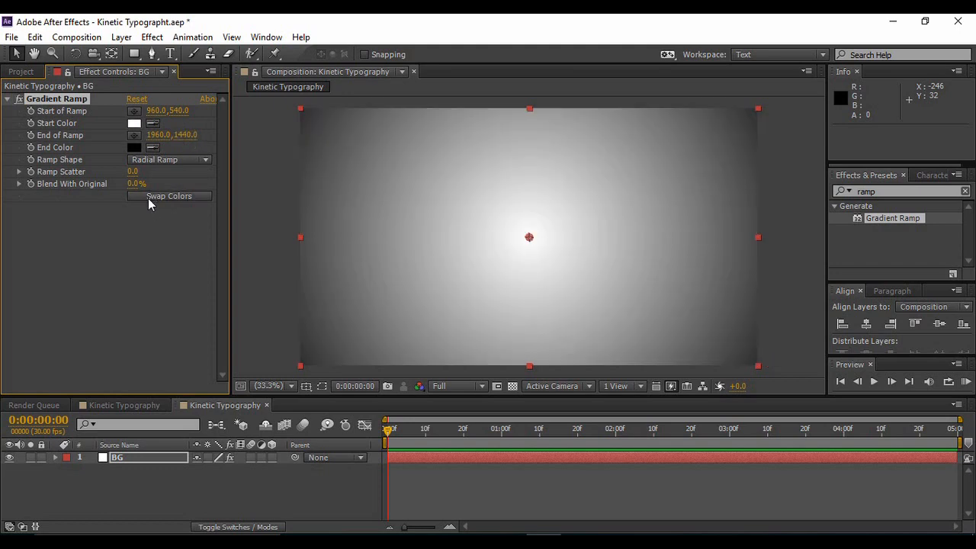
click(135, 124)
drag(620, 208, 618, 264)
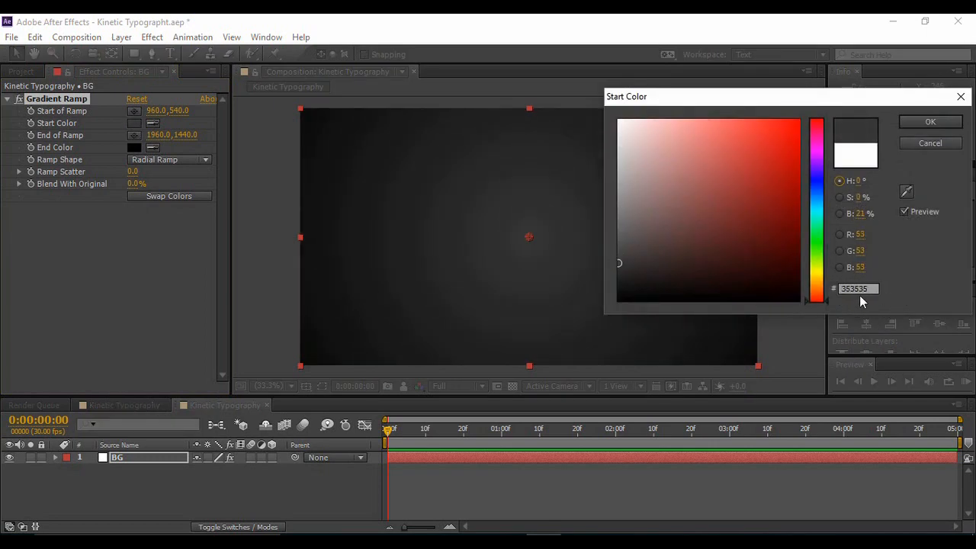
click(922, 121)
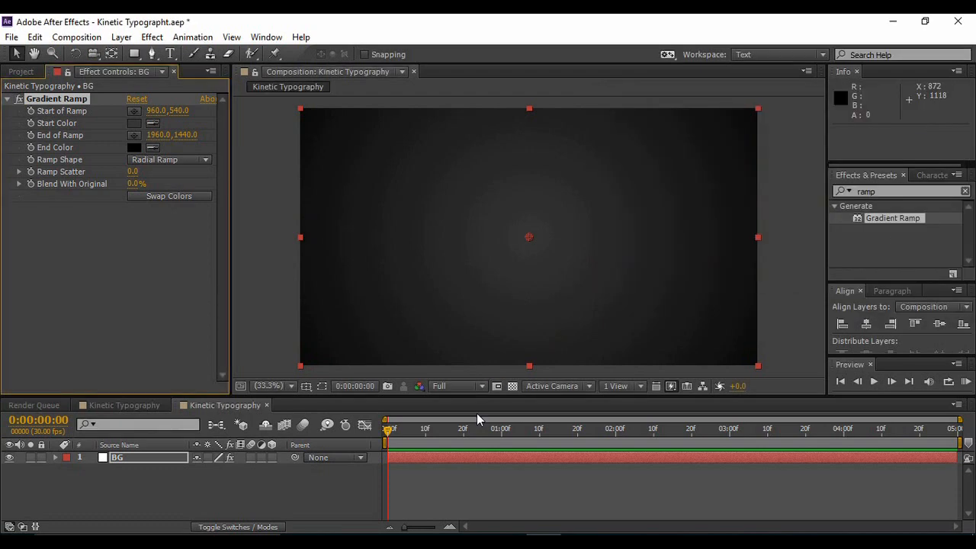
- Deselect and lock the BG layer
click(337, 468)
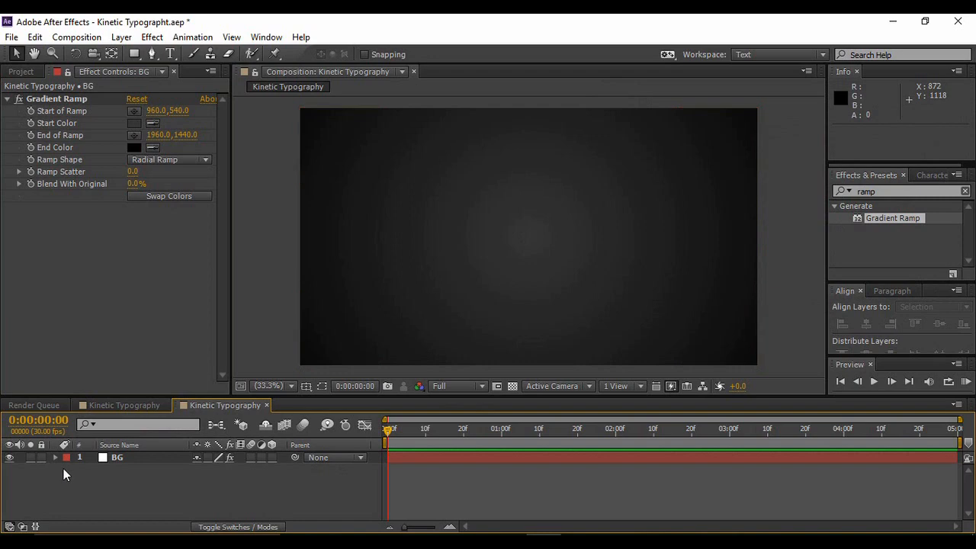
click(42, 457)
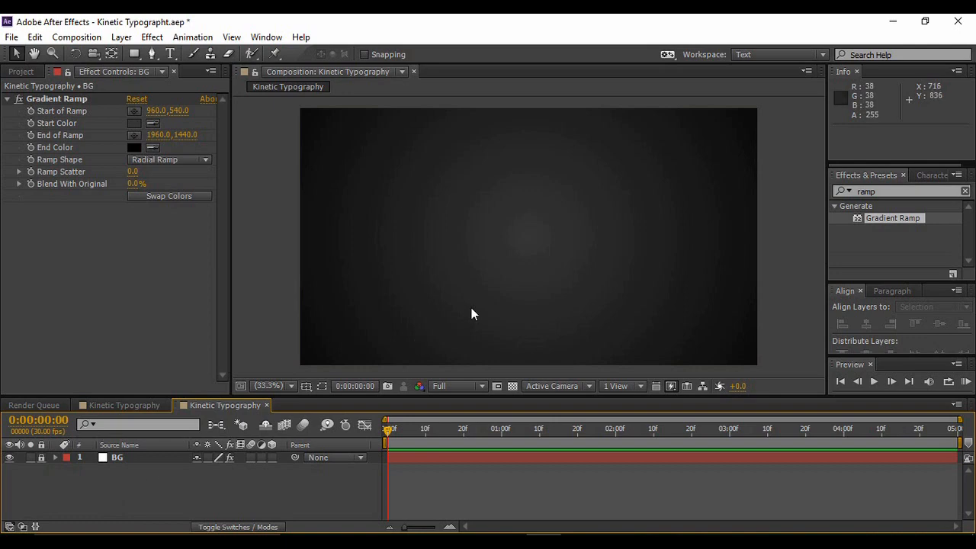
- Add a text layer near the middle of the composition reading KINETIC TYPOGRAPHY, with each word on its own line
click(173, 56)
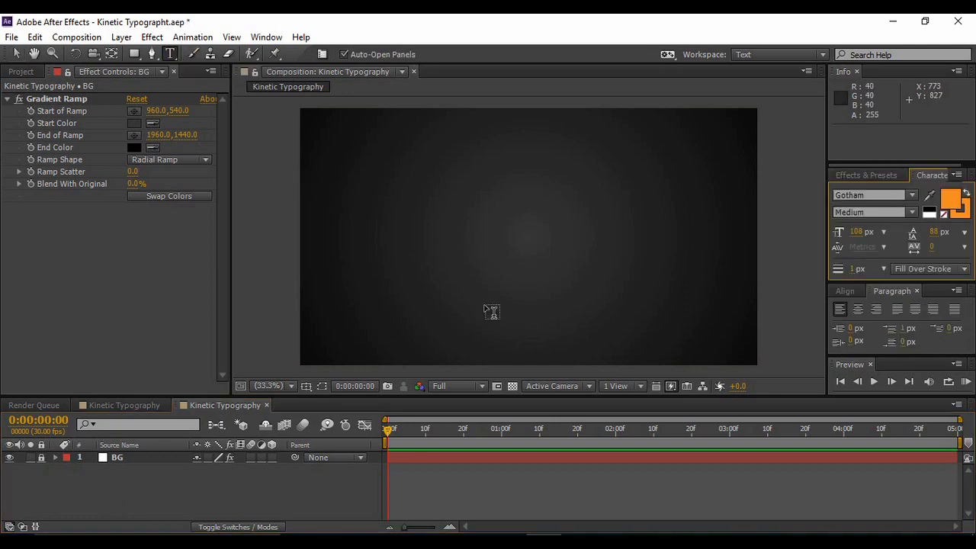
click(466, 238)
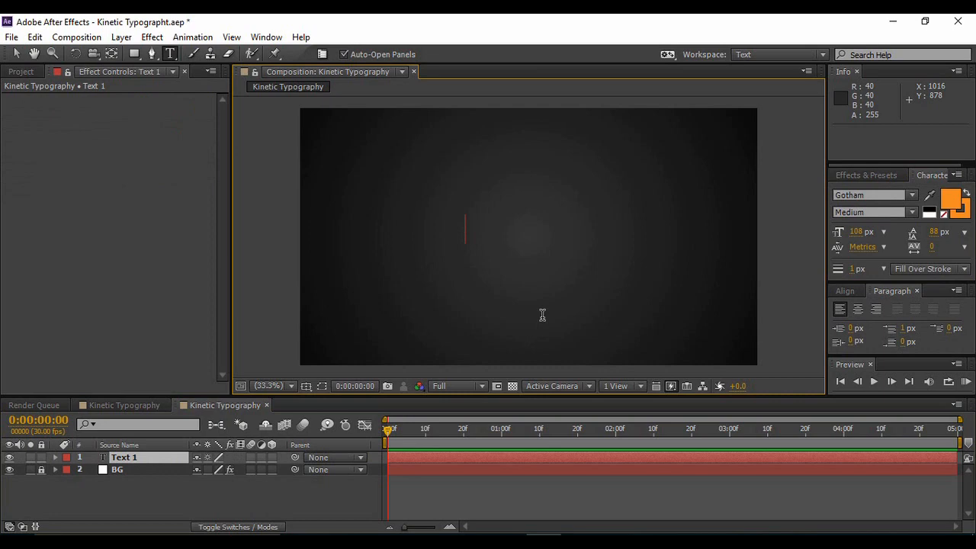
text(KINETI)
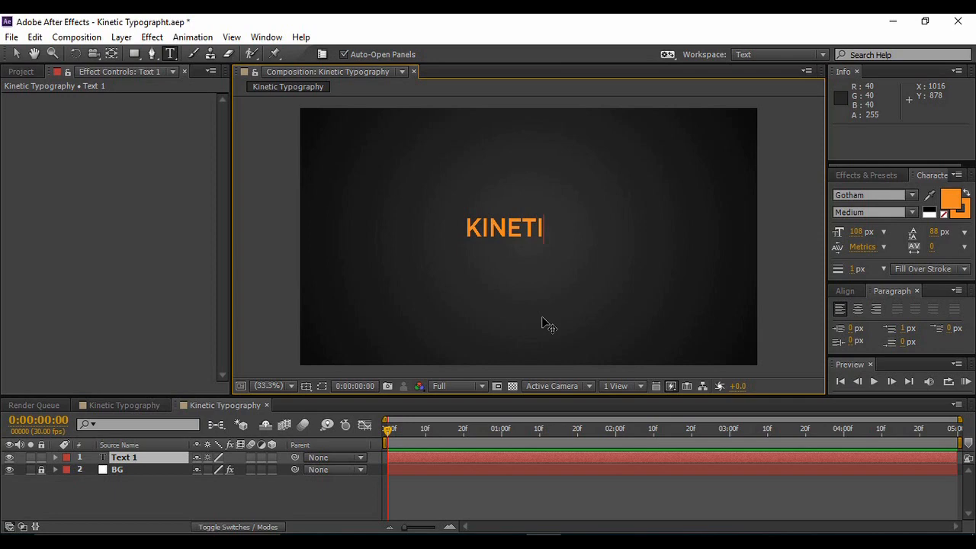
text(C)
key(Return)
text(TYPOG)
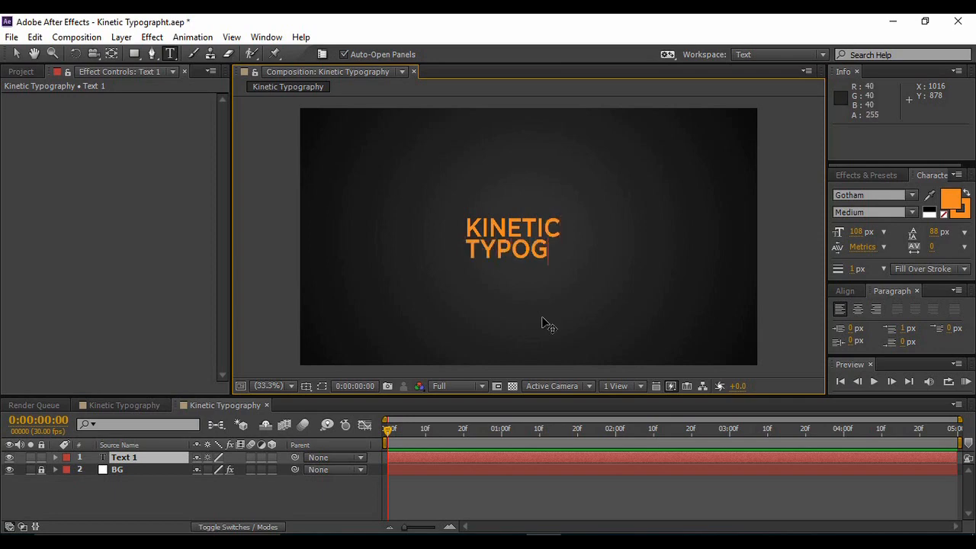
text(RAPHY)
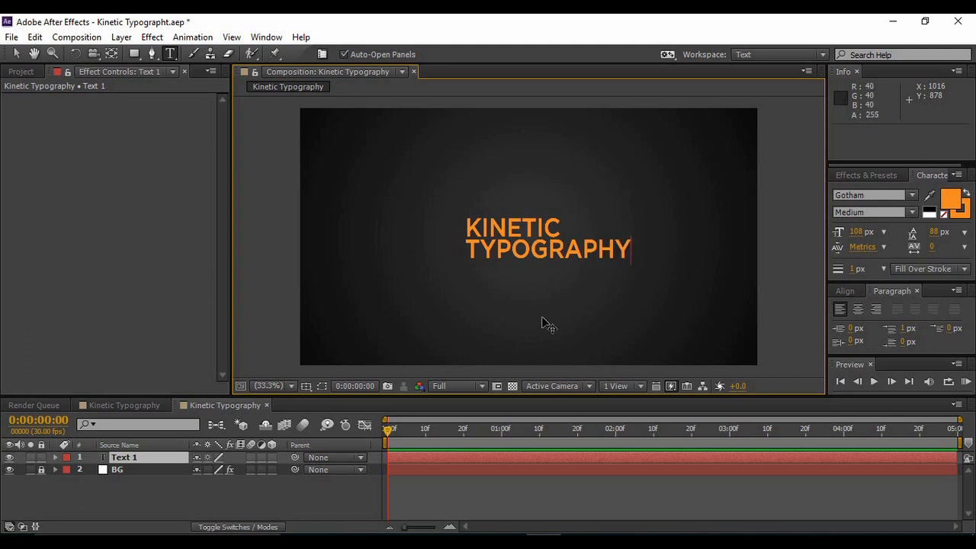
- Set both the fill and stroke of the KINETIC TYPOGRAPHY text to white and right-align its two lines
drag(630, 251, 414, 222)
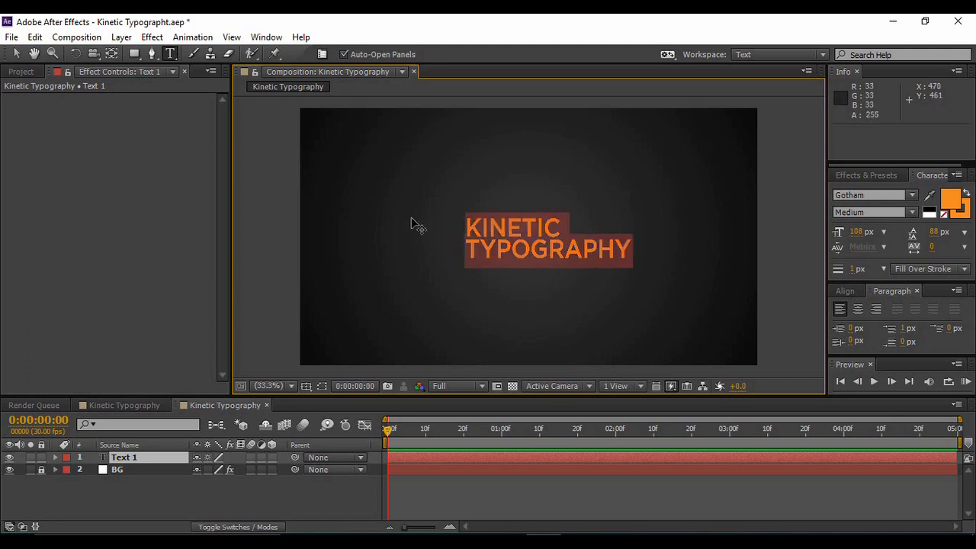
click(930, 196)
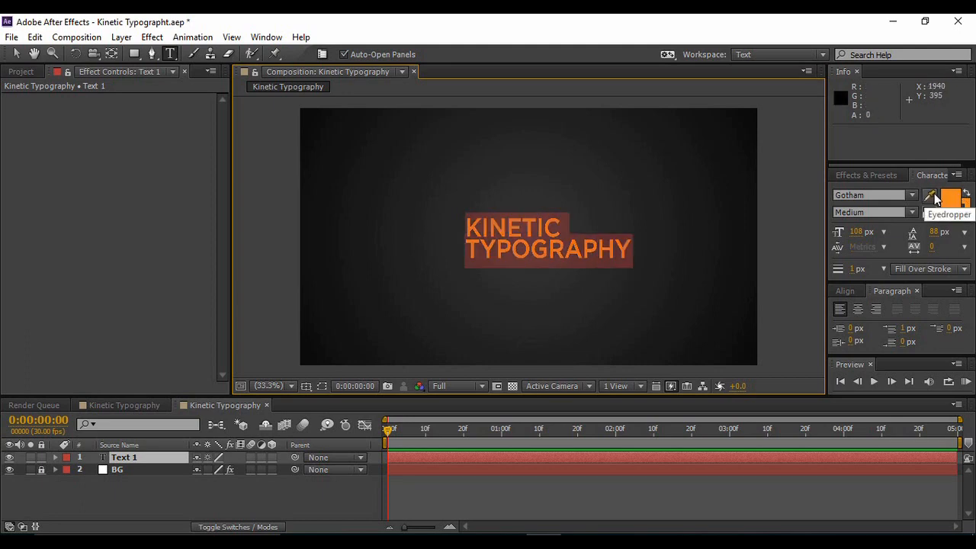
click(931, 215)
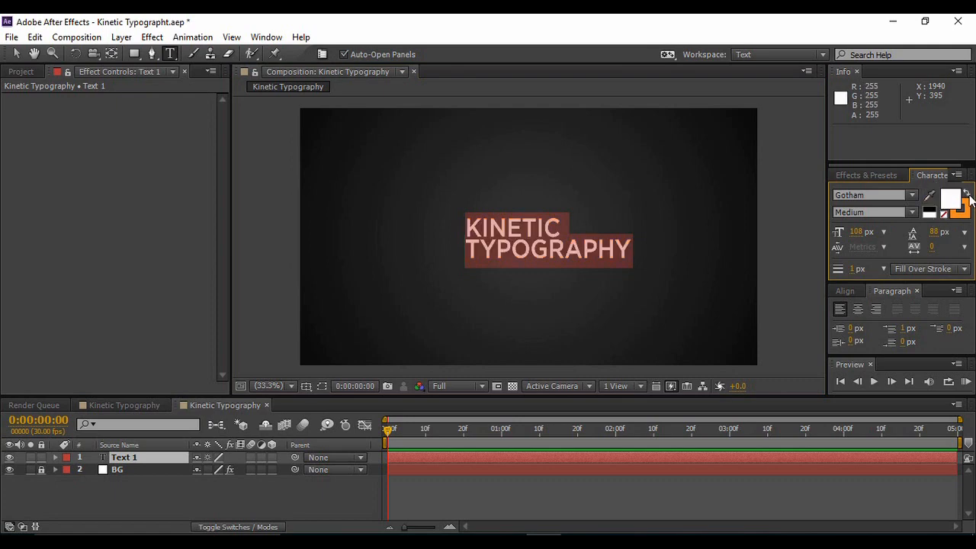
click(967, 195)
click(930, 196)
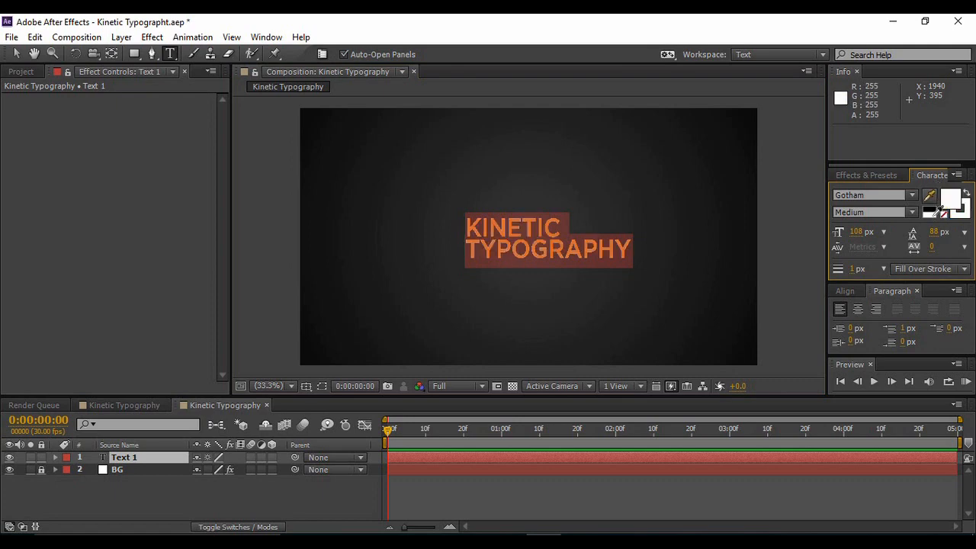
click(933, 216)
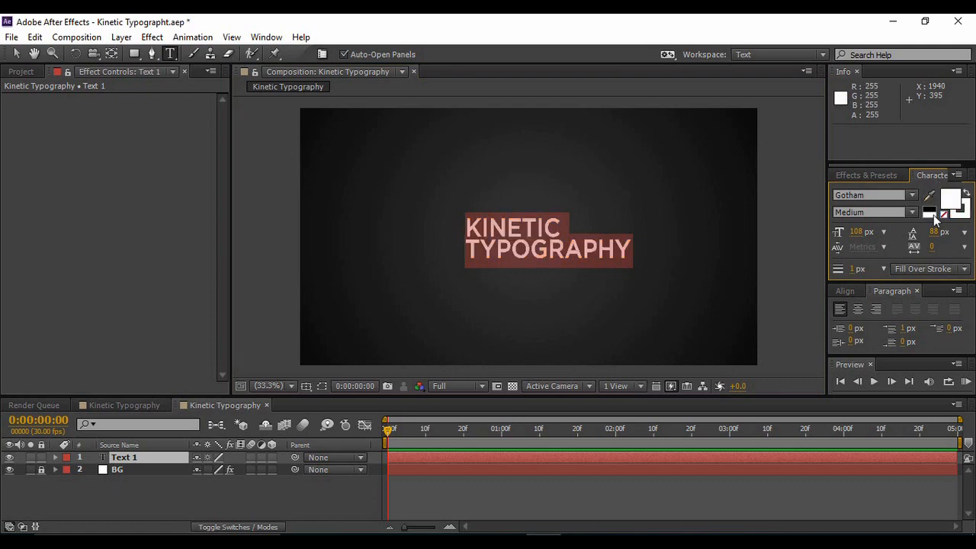
click(878, 311)
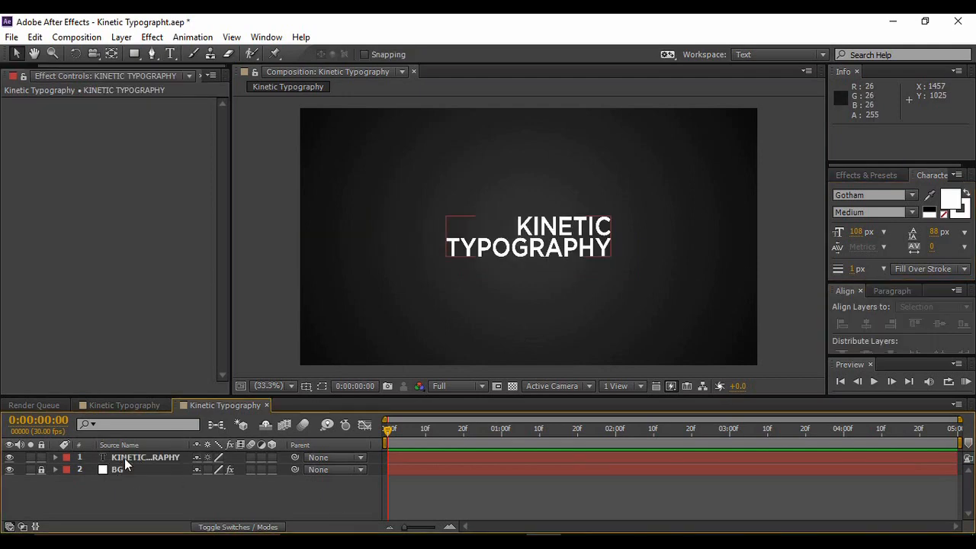
- Add a Position animator to the KINETIC TYPOGRAPHY text layer
click(55, 458)
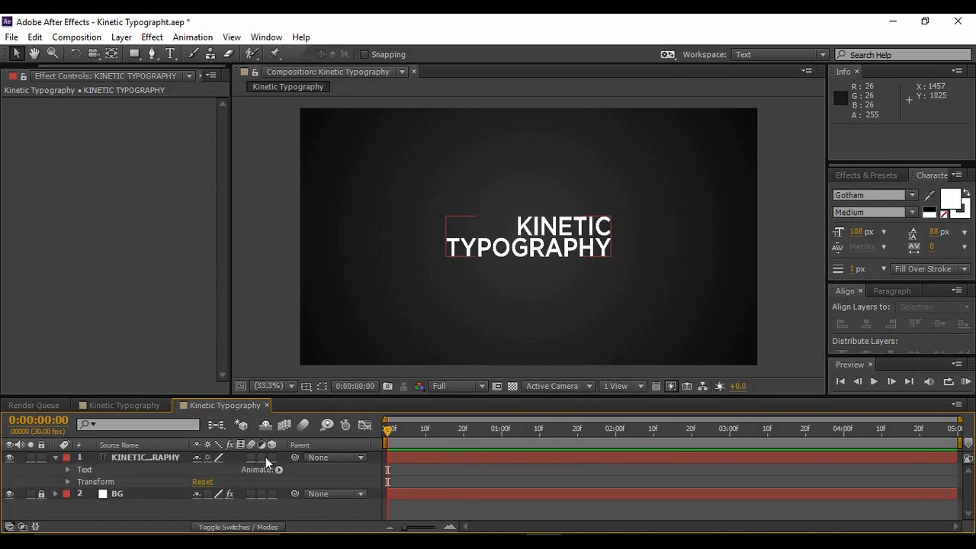
click(279, 470)
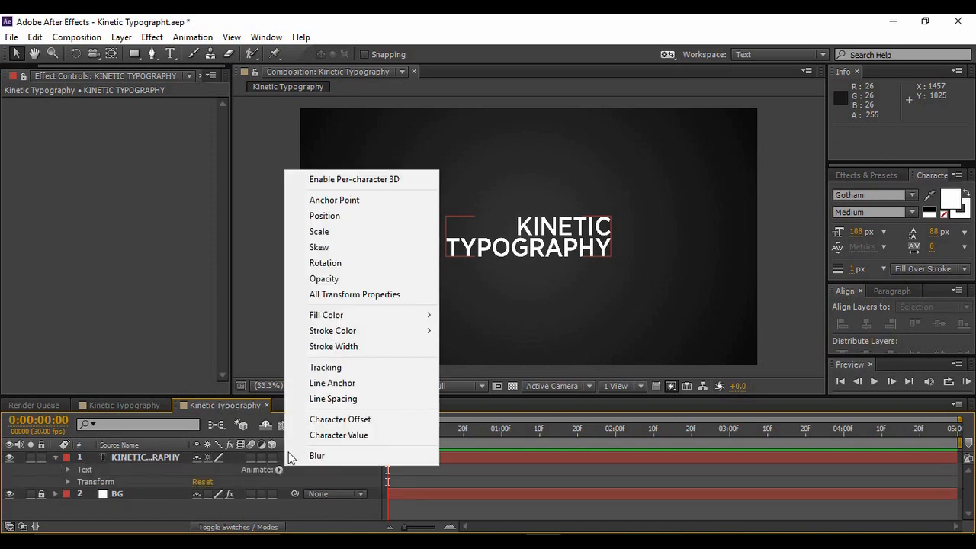
click(363, 221)
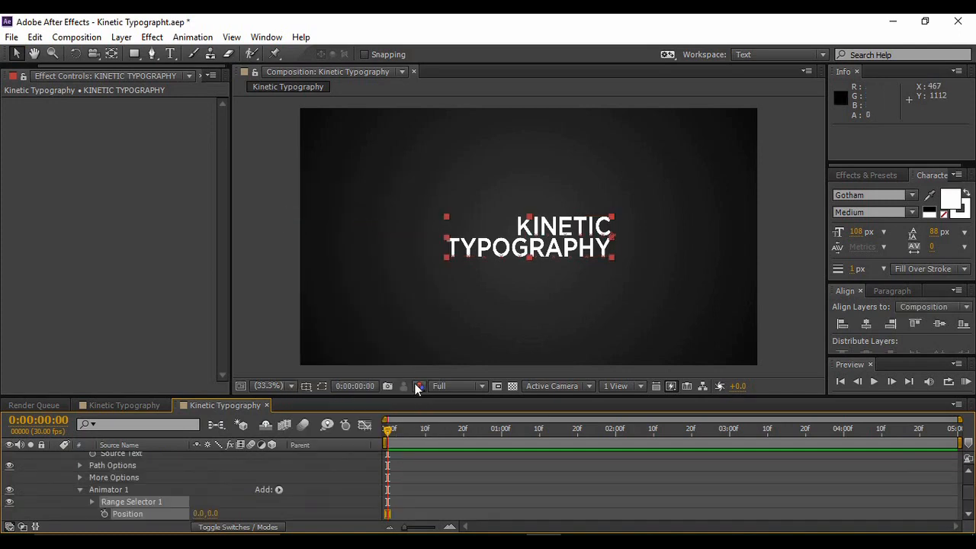
- Keyframe the text animator's Position at 0.0, 0.0 on frame 20 and at -1500.0, 0.0 on frame 0, and preview the motion
drag(387, 430, 463, 430)
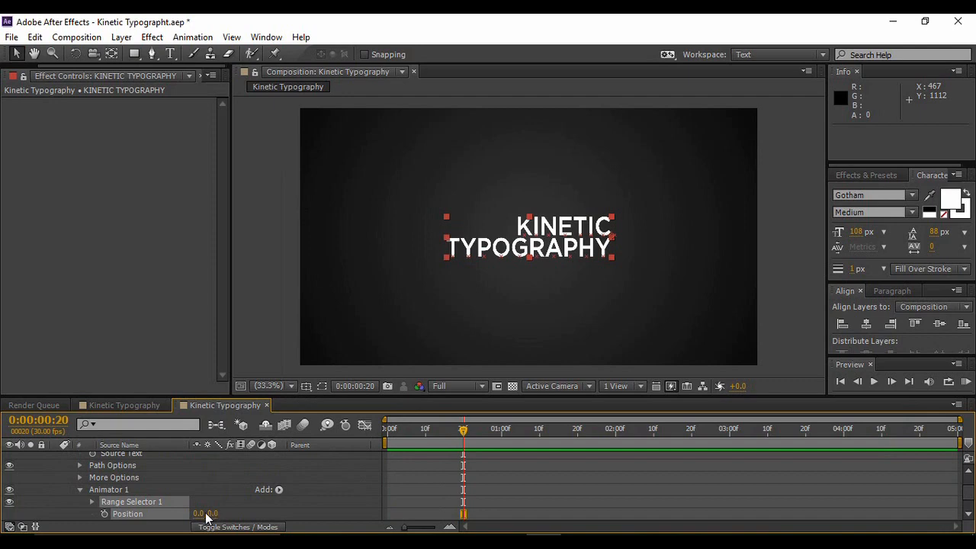
click(105, 514)
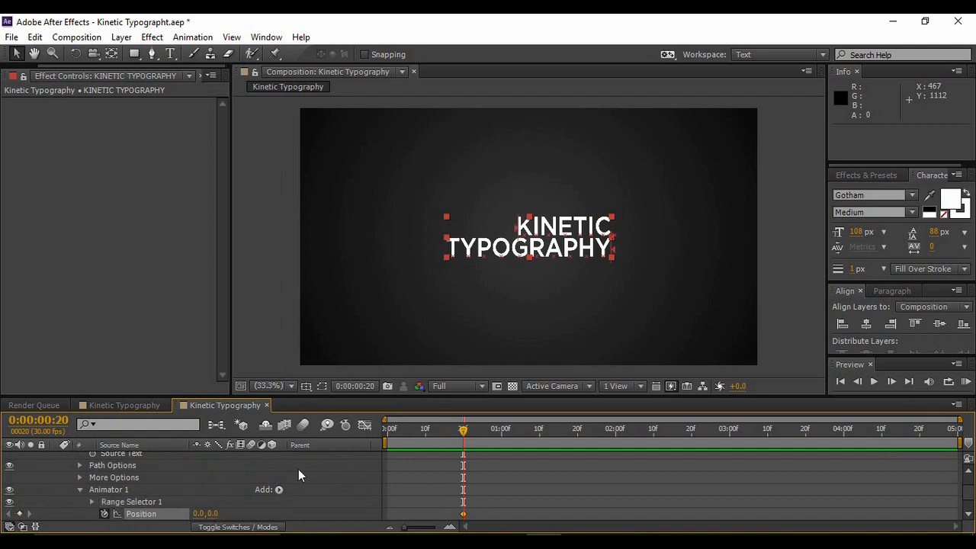
drag(465, 430, 372, 446)
drag(209, 506, 202, 517)
click(203, 516)
text(-1)
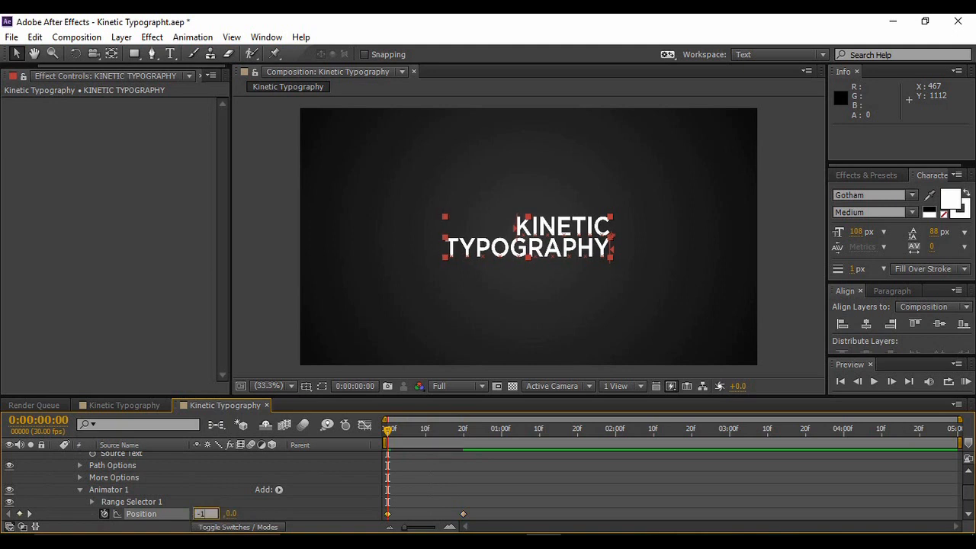
text(500)
key(Return)
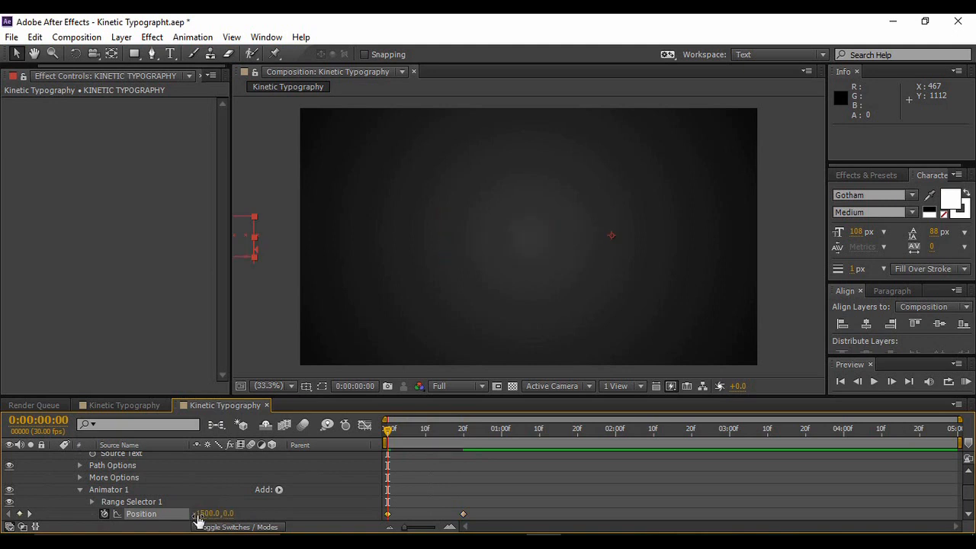
click(879, 384)
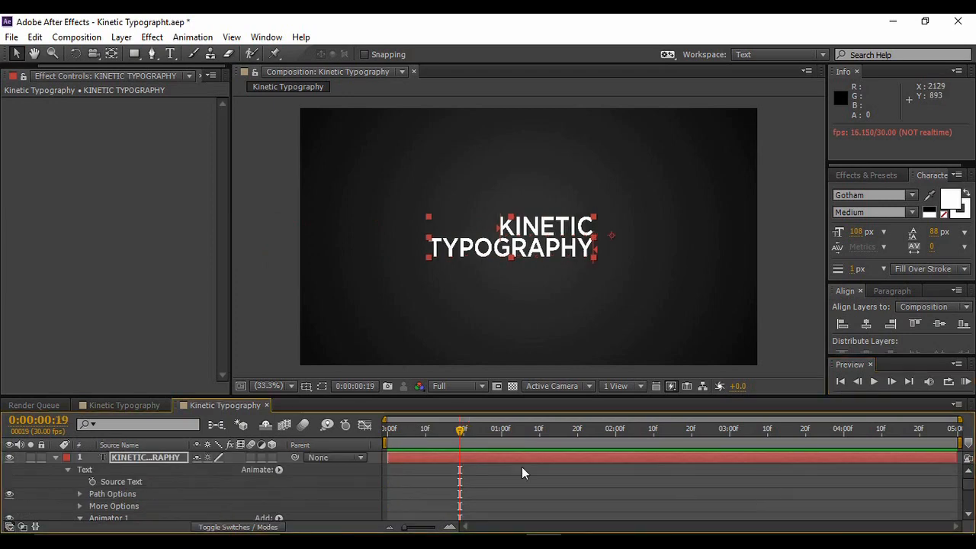
- Add Position, Scale and Rotation keyframes to the KINETIC TYPOGRAPHY layer at 0:00:00:25
drag(460, 433, 463, 433)
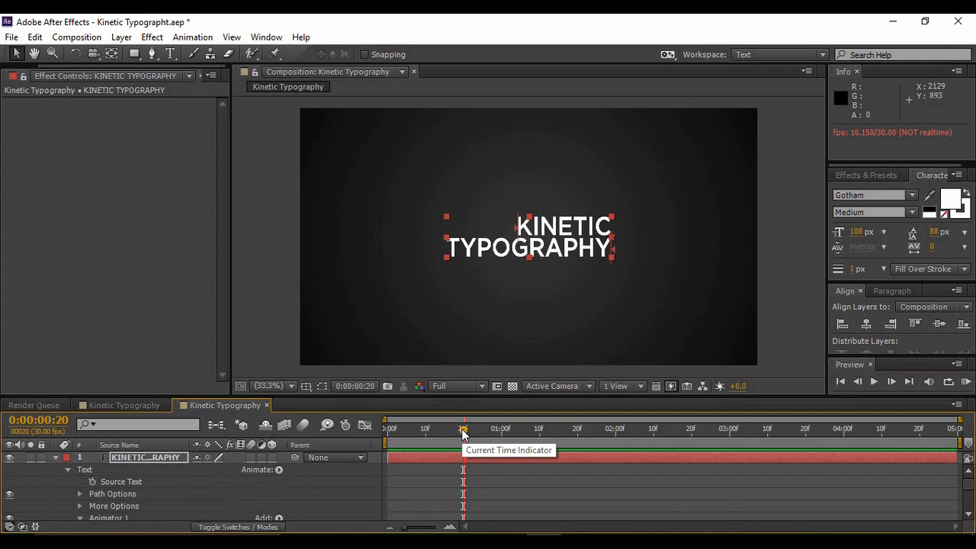
click(55, 458)
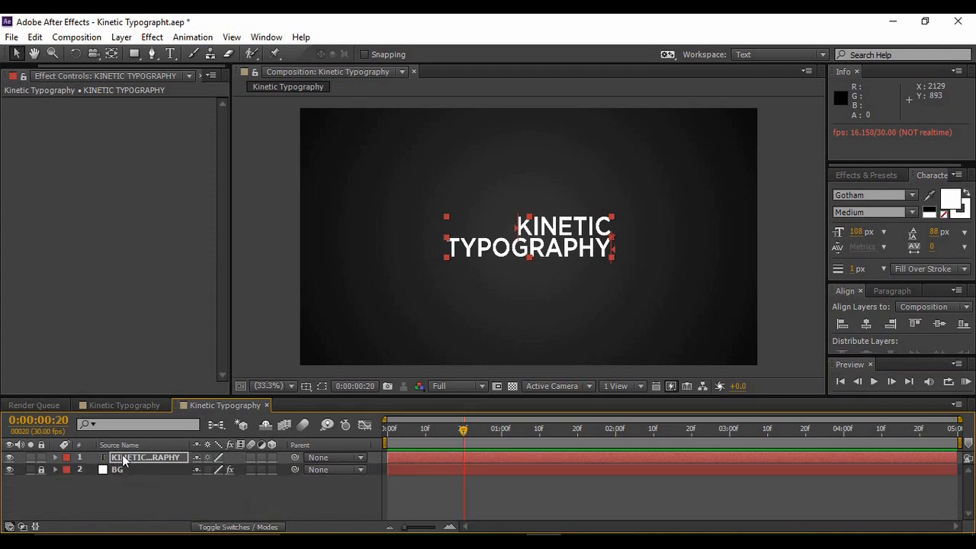
click(122, 456)
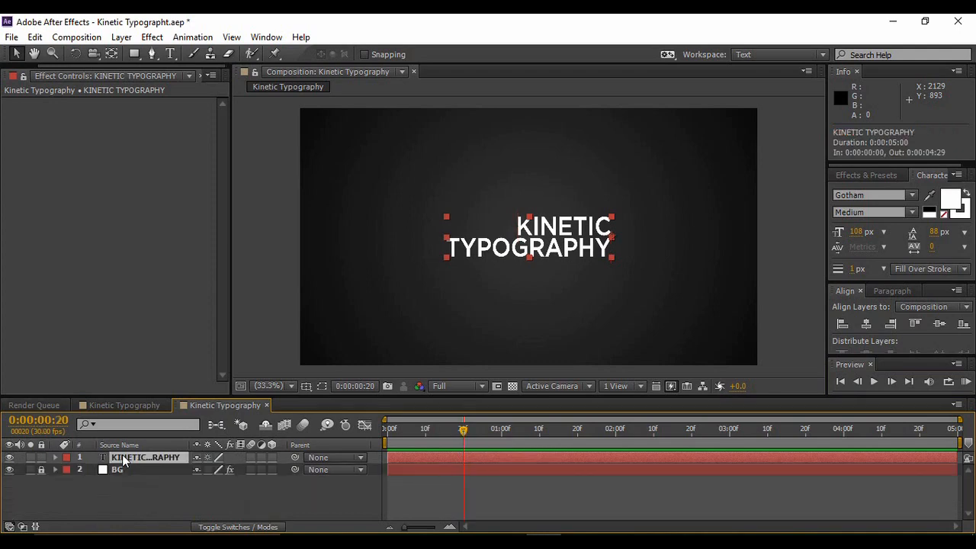
click(891, 381)
click(891, 382)
click(890, 382)
click(891, 381)
click(891, 381)
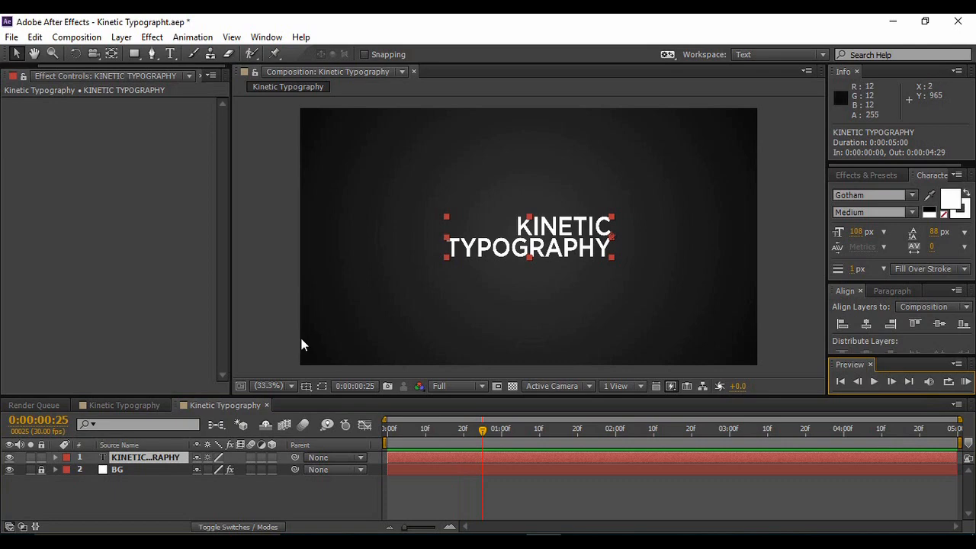
key(r)
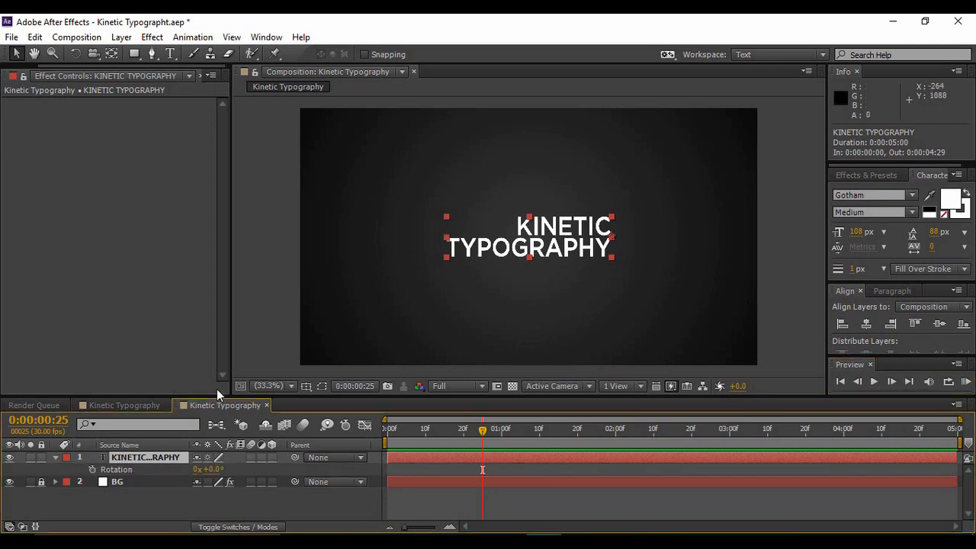
key(shift+p)
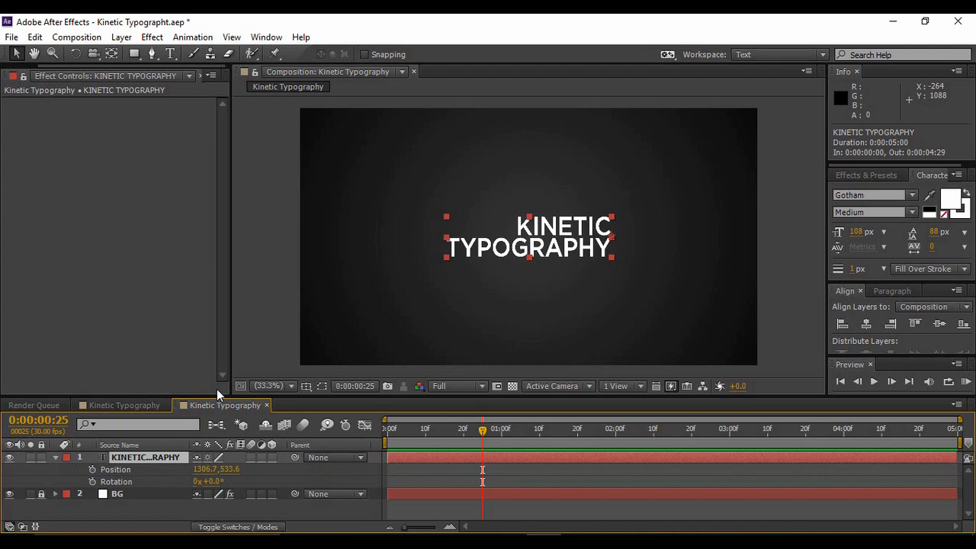
key(shift+s)
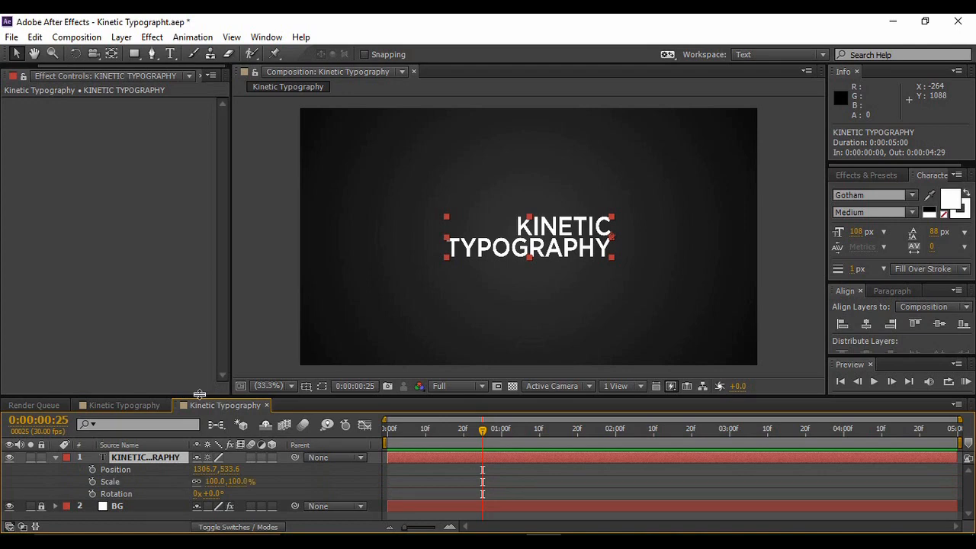
click(92, 469)
click(92, 481)
click(92, 493)
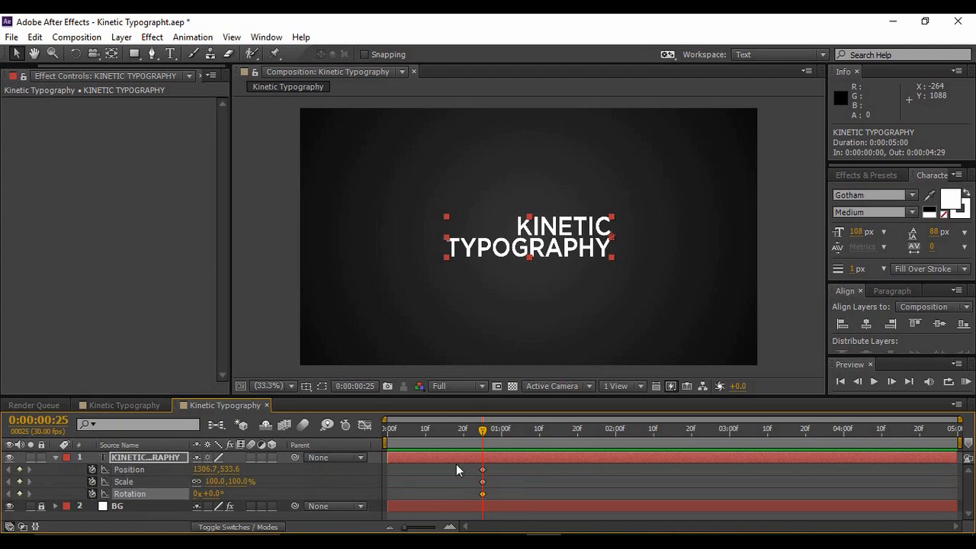
- Set the KINETIC TYPOGRAPHY layer's Rotation to -90° at 0:00:01:05
drag(483, 428, 521, 430)
click(214, 494)
text(90)
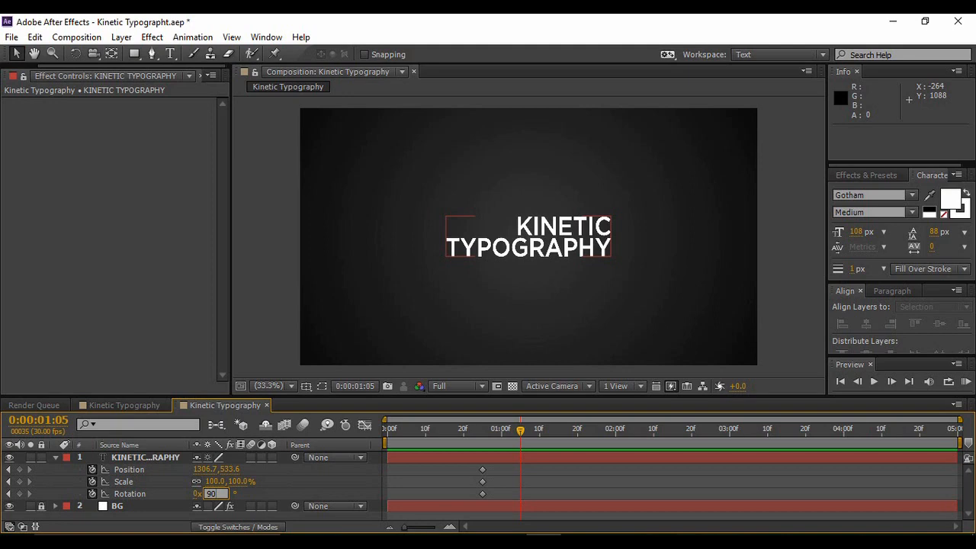
key(Return)
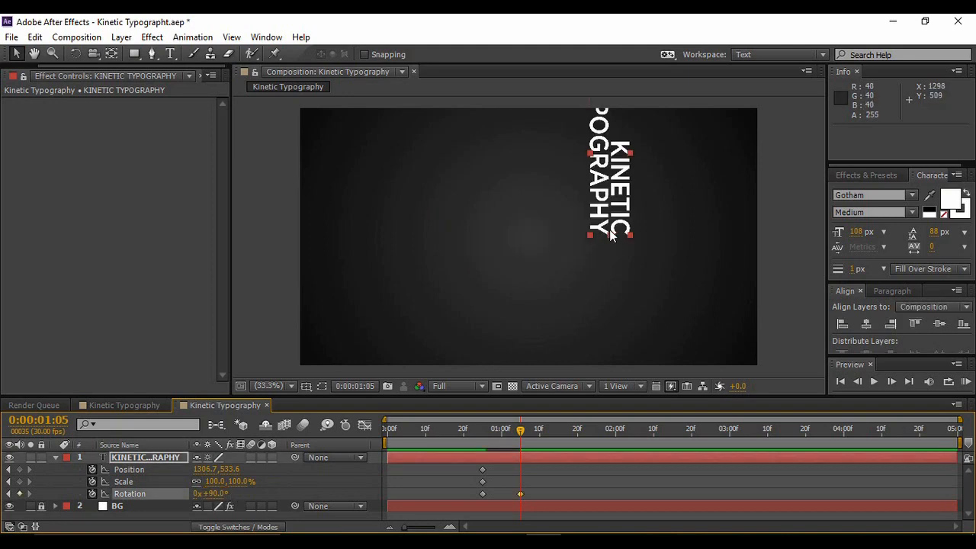
click(214, 493)
text(-90)
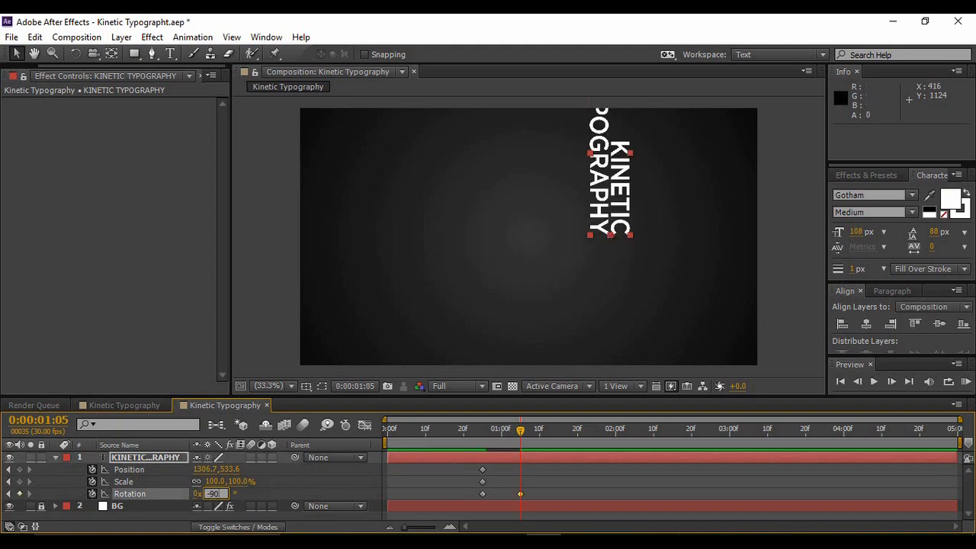
key(Return)
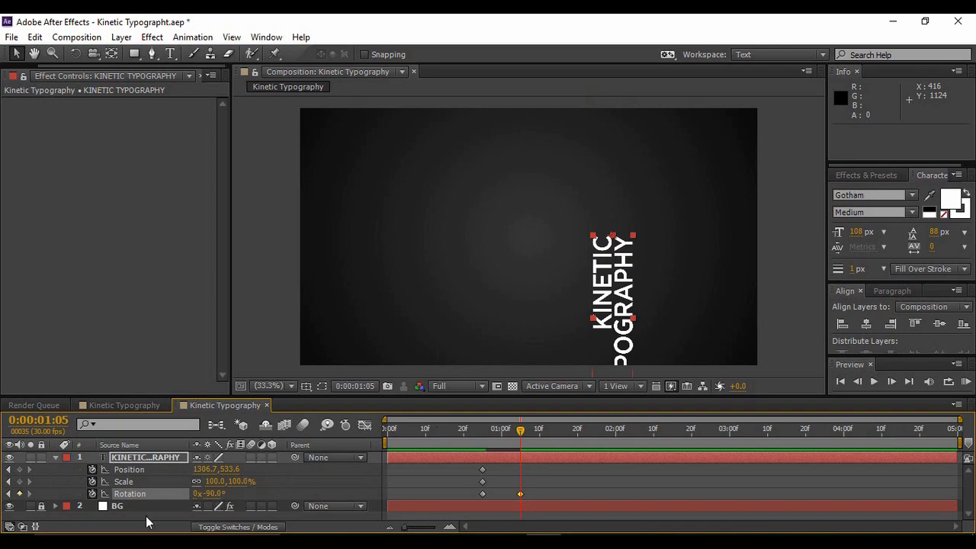
- Scale the vertical text to about 67% and reposition it near the composition's centre, at about 850.7, 326.6
drag(636, 281, 491, 220)
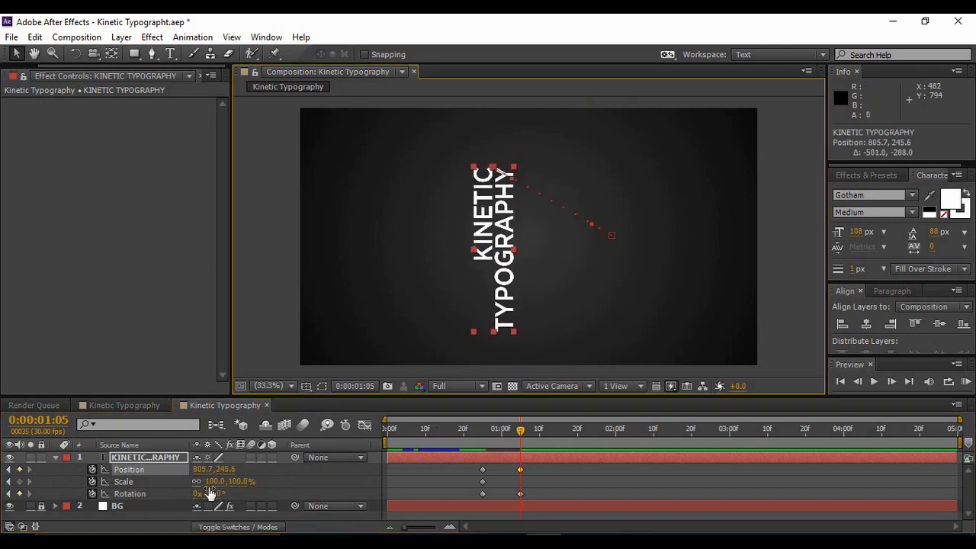
drag(216, 481, 190, 481)
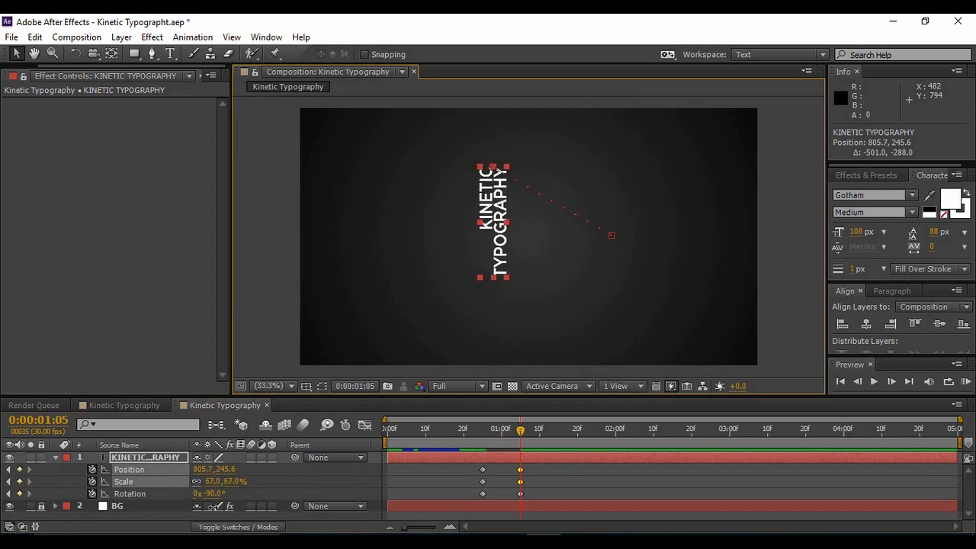
drag(500, 238, 511, 260)
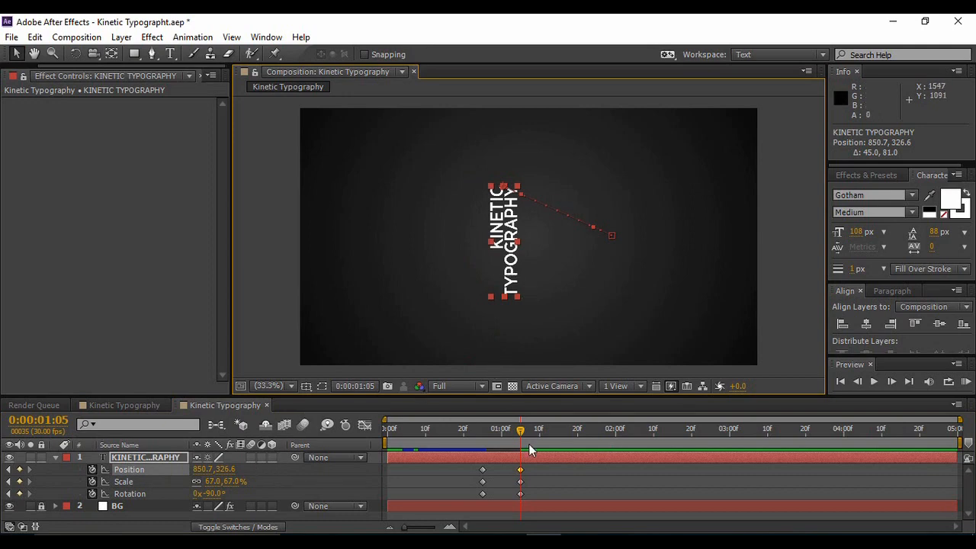
- Find the Fill effect and apply it to the KINETIC TYPOGRAPHY layer, with the current time at 0:00:00:25
drag(522, 429, 482, 434)
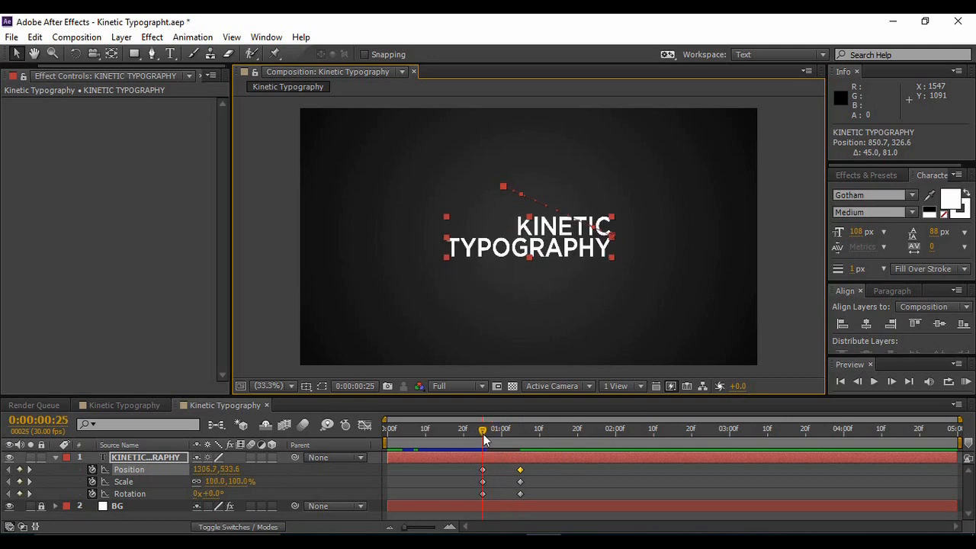
click(866, 176)
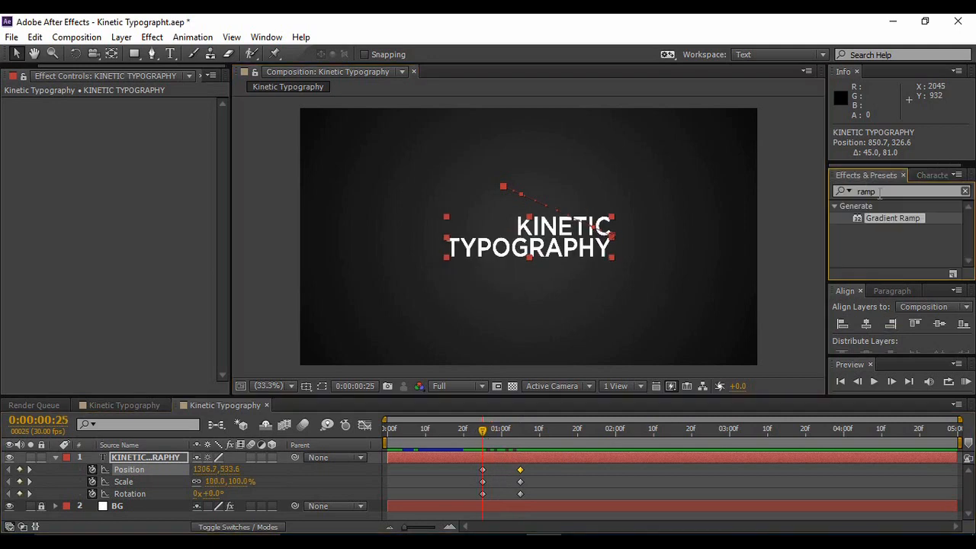
click(881, 191)
key(ctrl+a)
text(fill)
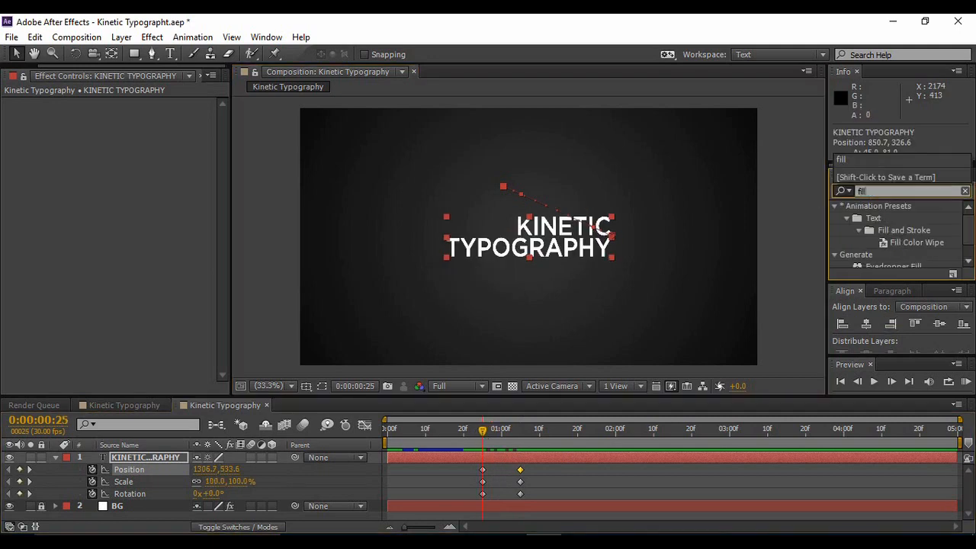
scroll(890, 251, down, 2)
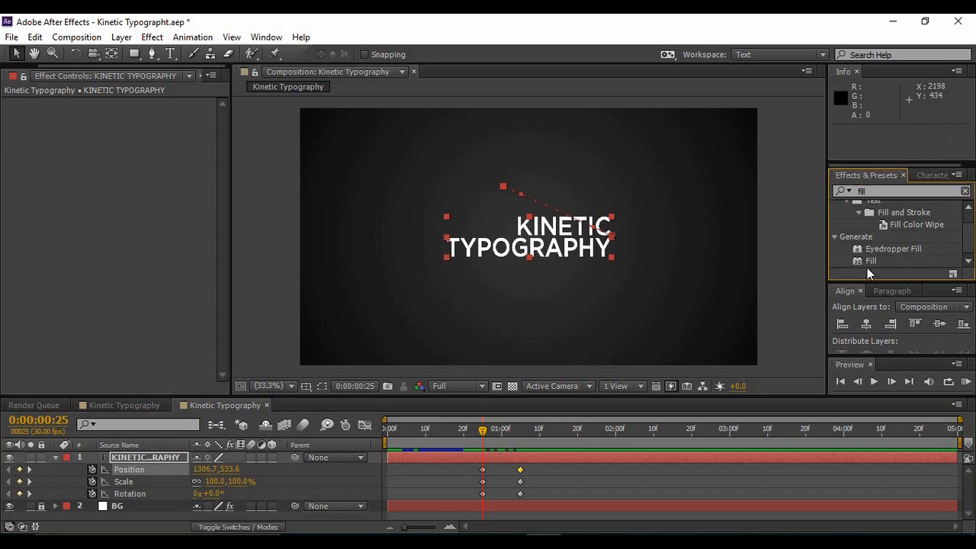
click(871, 257)
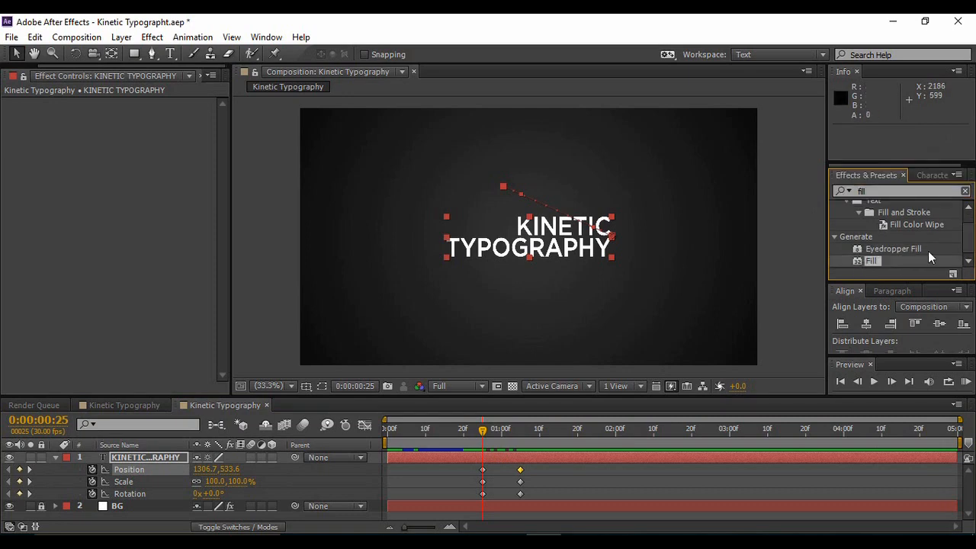
drag(878, 265, 496, 252)
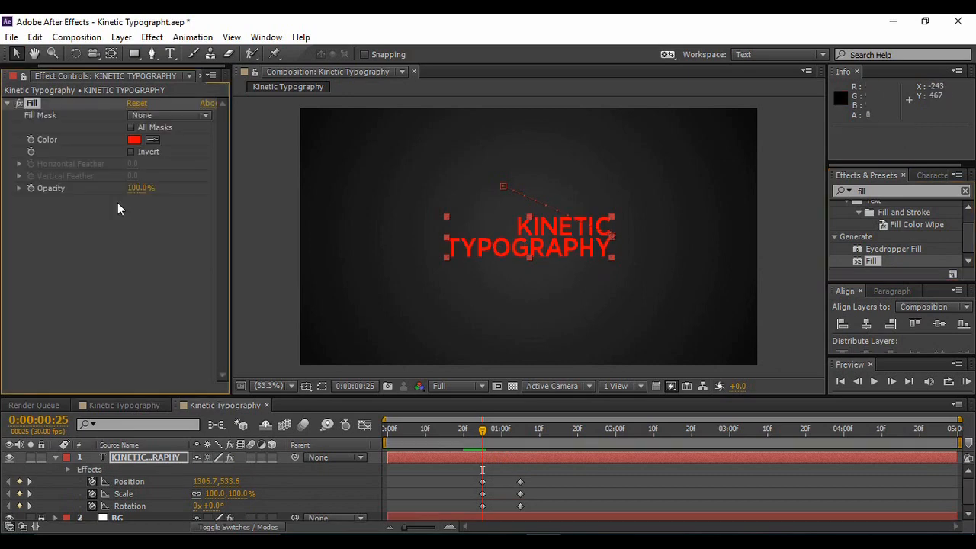
- Set the Fill effect's Color to white and keyframe it at 0:00:00:25
click(137, 139)
mouse_move(713, 141)
mouse_down()
mouse_move(701, 130)
mouse_move(619, 120)
mouse_up()
click(930, 122)
click(31, 139)
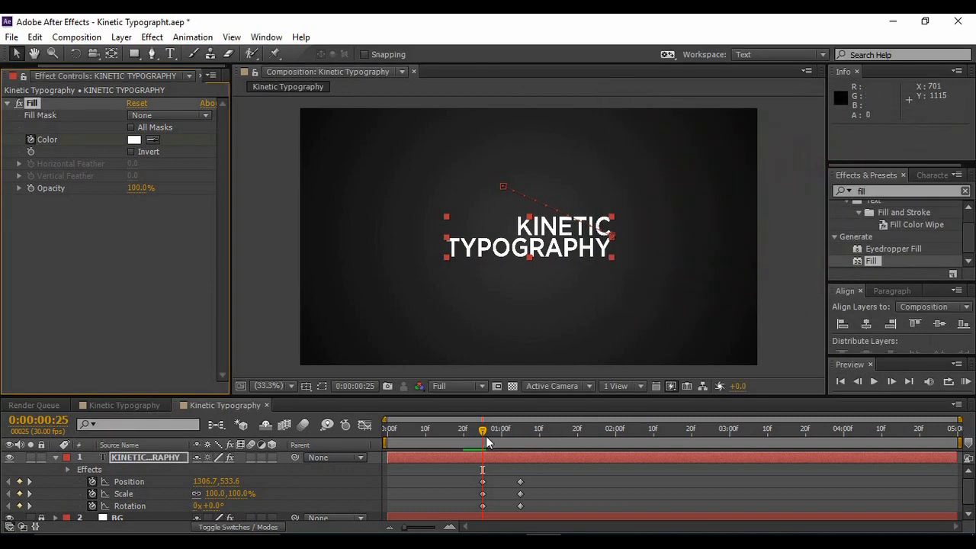
- Change the Fill effect's Color to orange (F8921A) at 0:00:01:05
drag(484, 436, 518, 436)
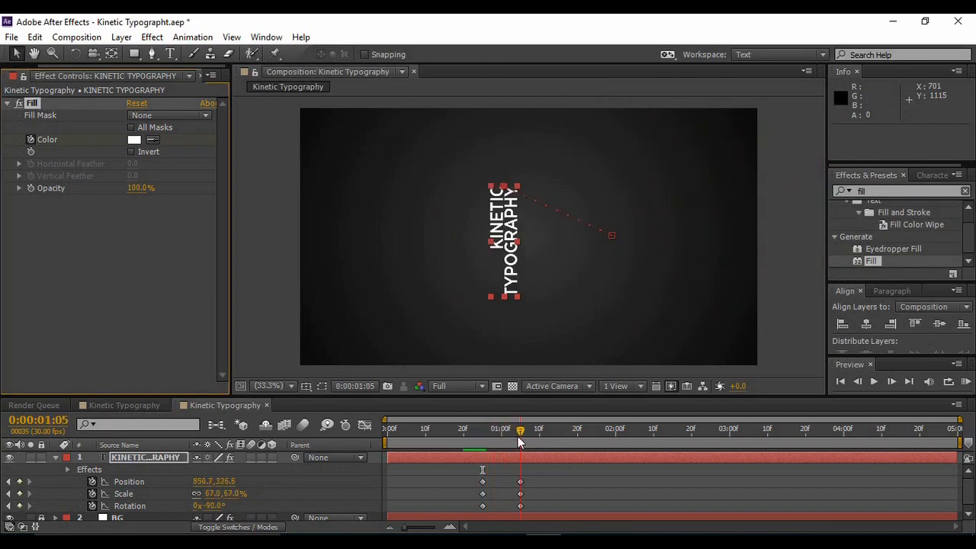
click(132, 142)
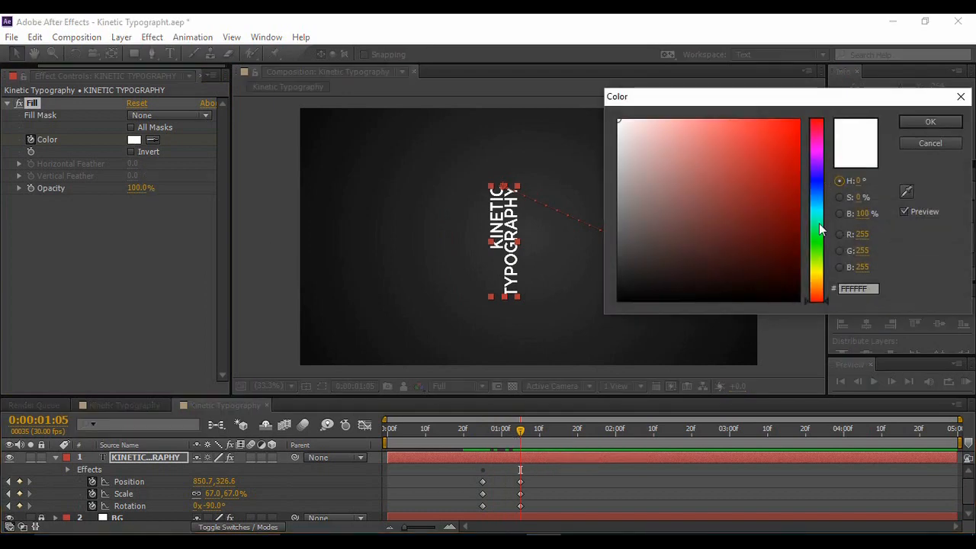
click(820, 287)
drag(822, 288, 821, 291)
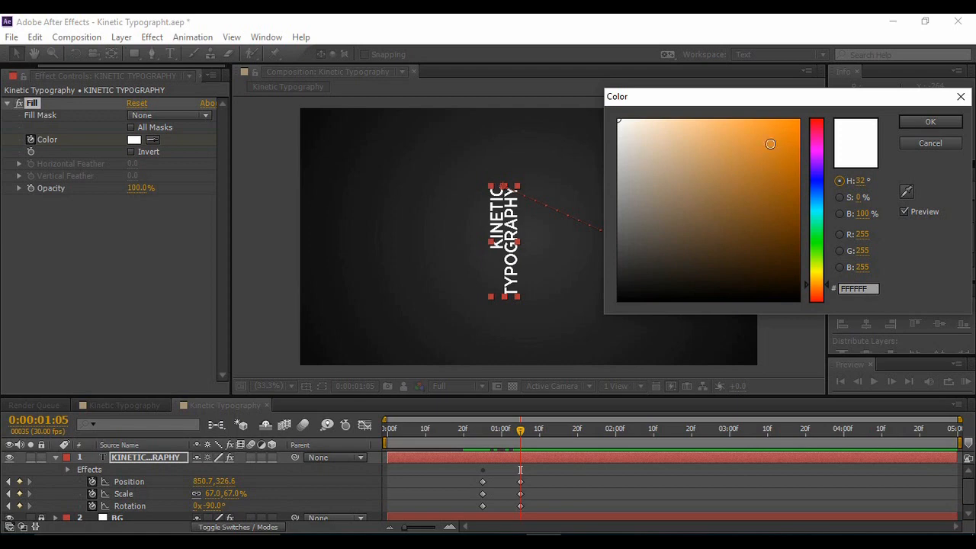
click(780, 123)
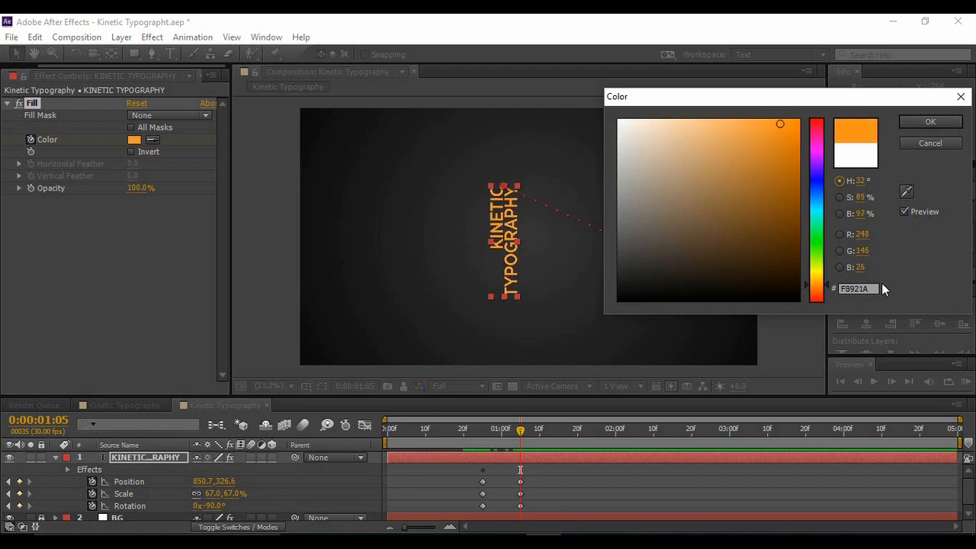
click(926, 122)
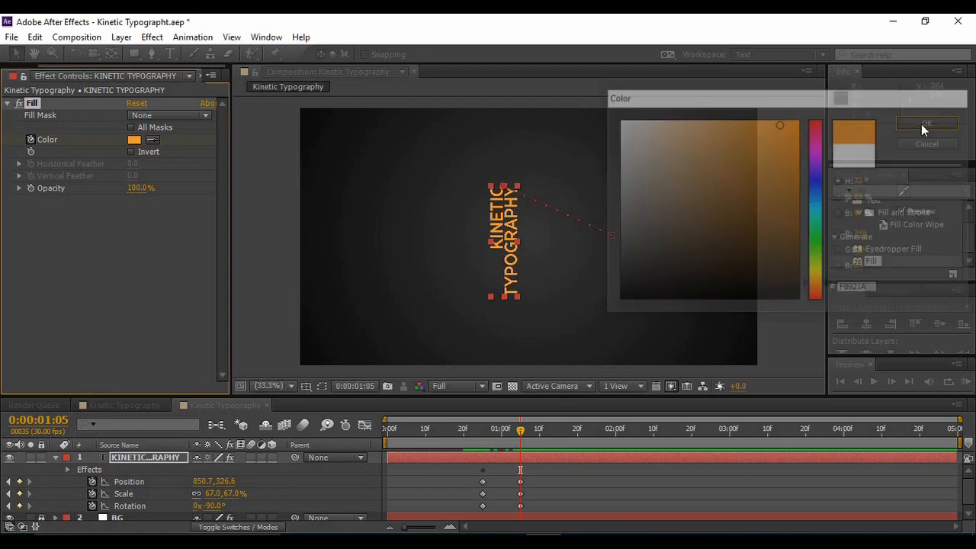
- Collapse and deselect the text layer, and preview the animation from the first frame
click(56, 457)
click(190, 504)
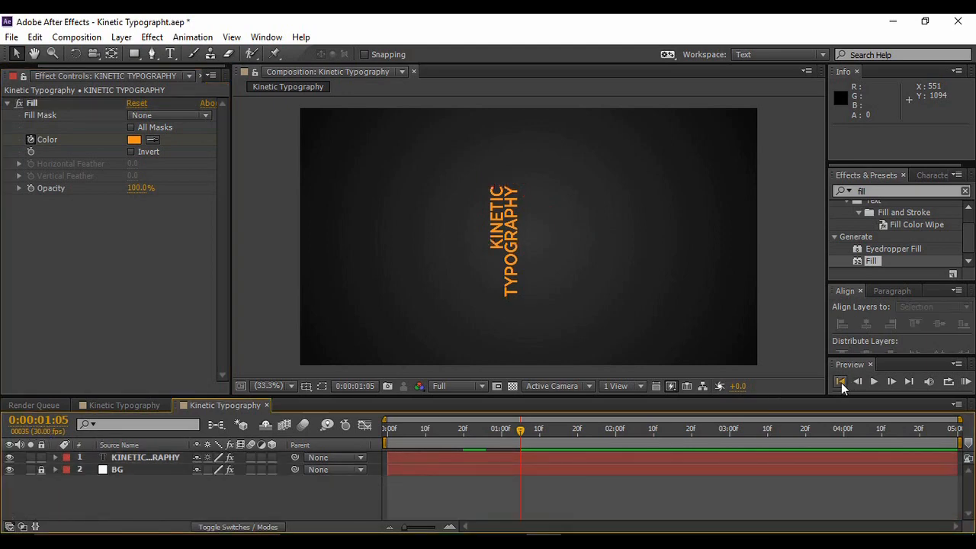
click(841, 383)
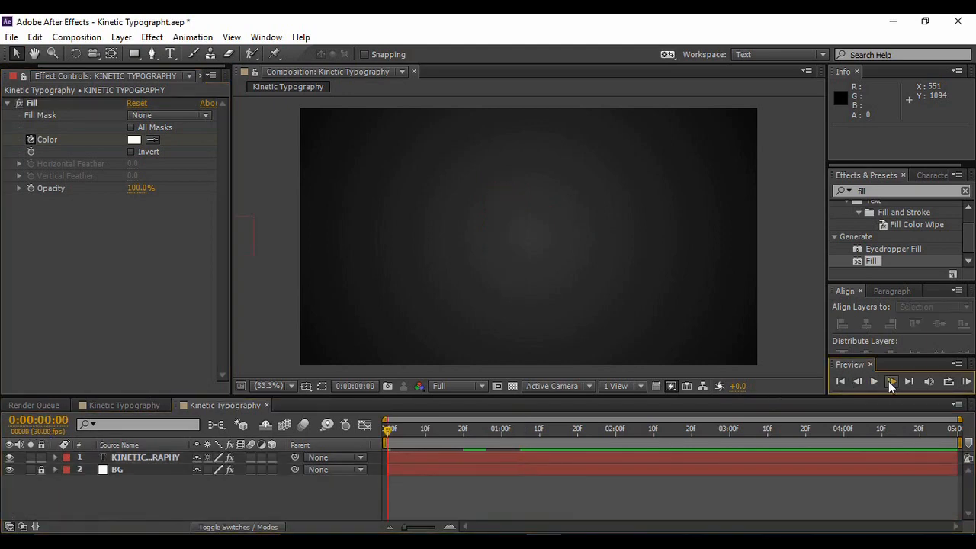
click(878, 381)
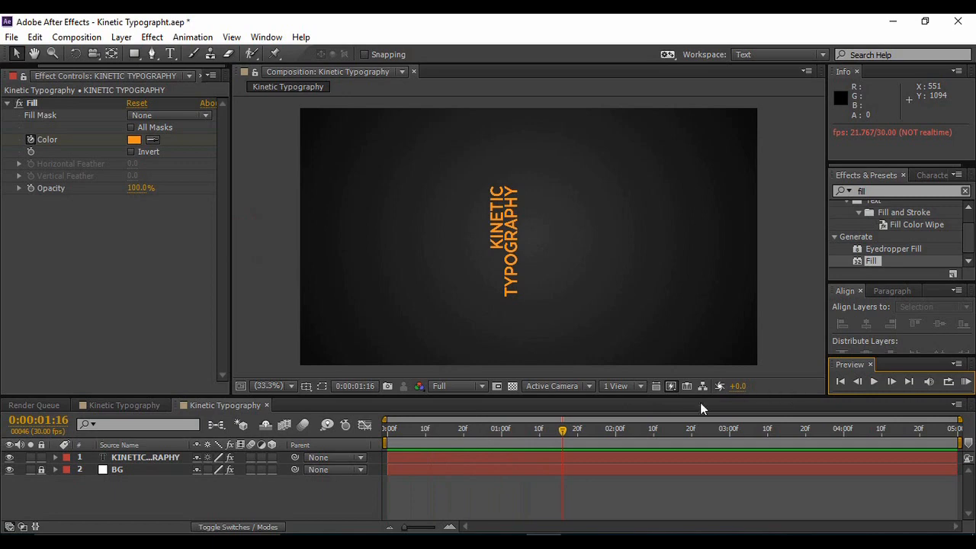
- At 0:00:01:20, add the left-aligned text IS EASY AND SIMPLE on four lines beside the KINETIC TYPOGRAPHY text
drag(565, 431, 579, 435)
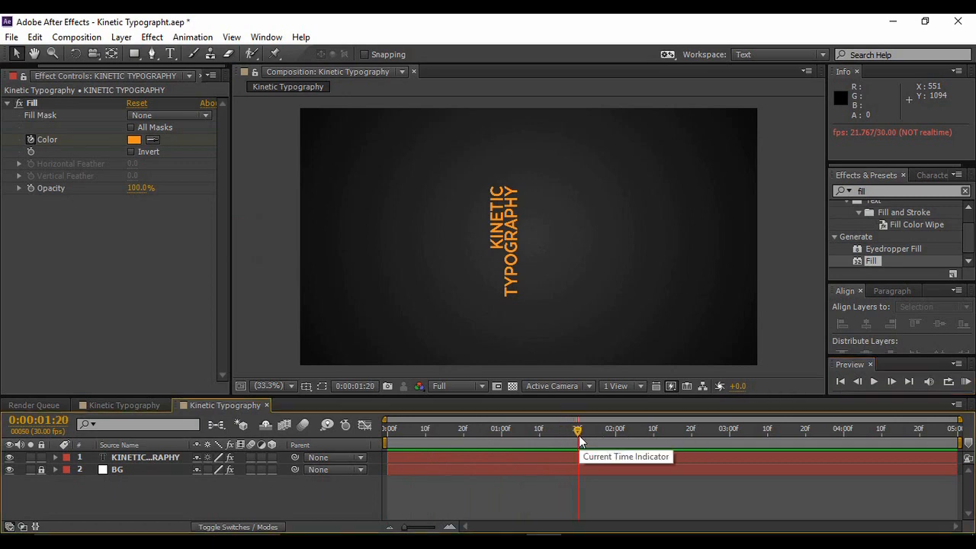
click(170, 55)
click(534, 214)
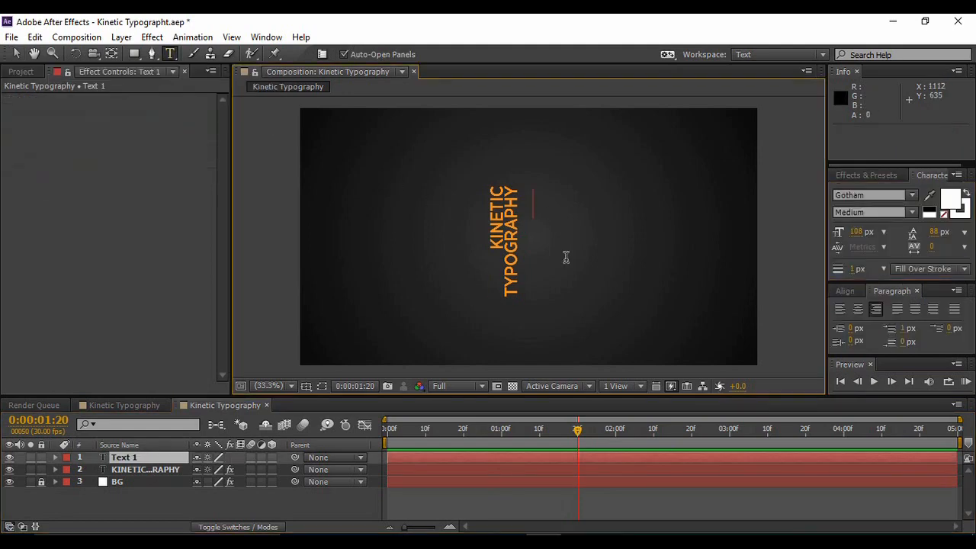
text(IS EASY AND SIMPLE)
key(ctrl+a)
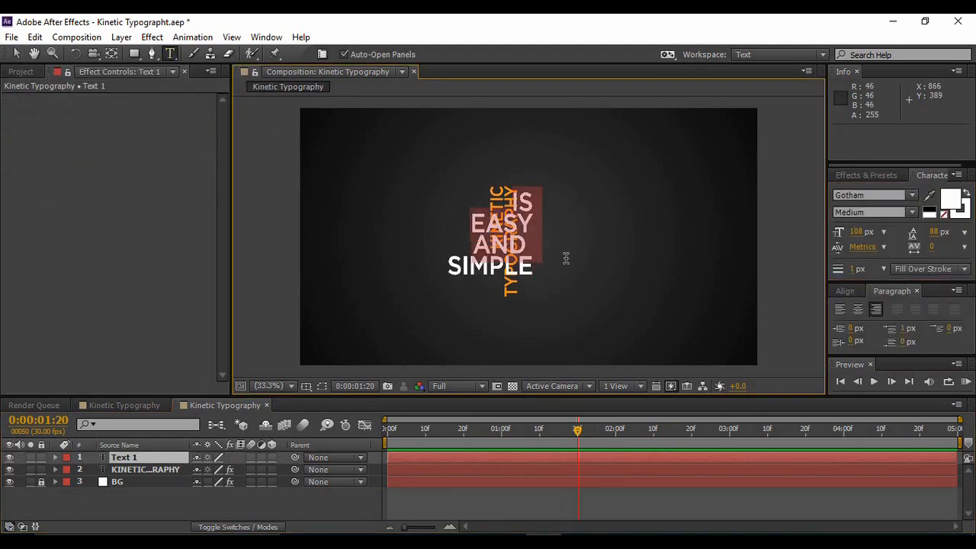
click(842, 309)
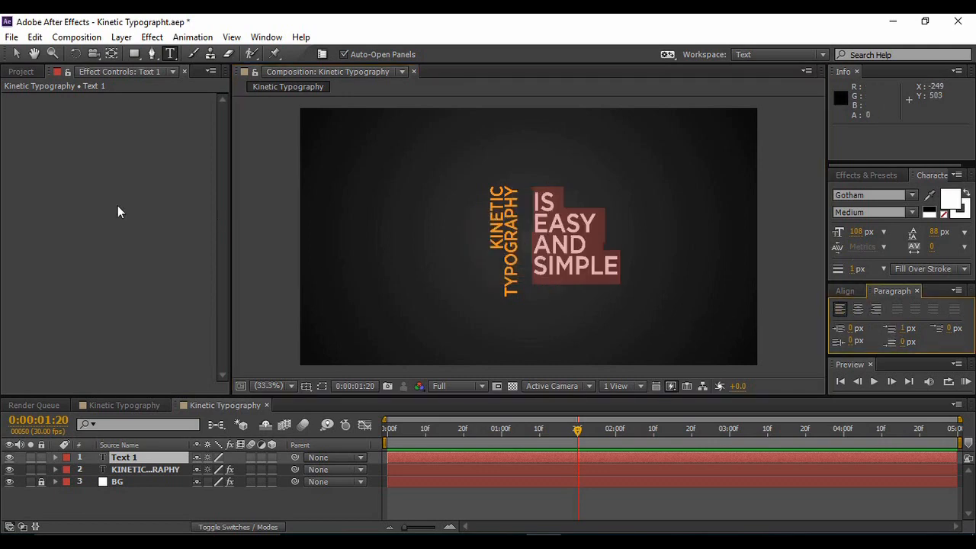
- Move the IS EASY AND SIMPLE text against the rotated KINETIC TYPOGRAPHY text and stretch it vertically to match its height
click(16, 54)
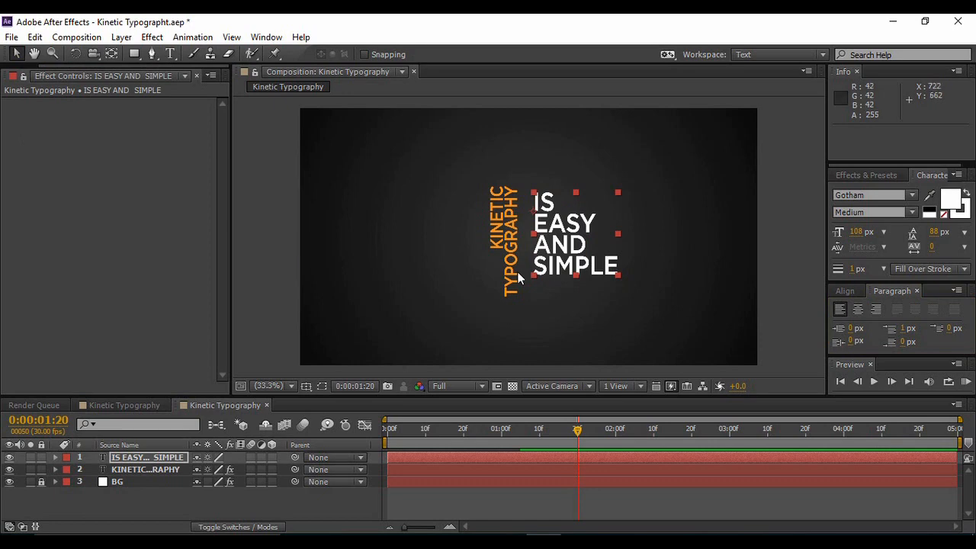
drag(577, 263, 564, 271)
drag(562, 202, 562, 187)
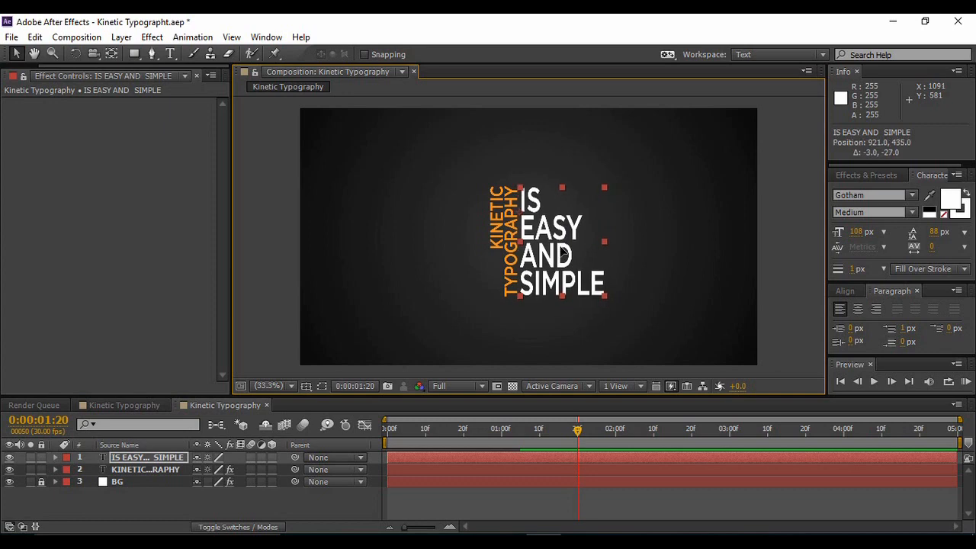
click(501, 333)
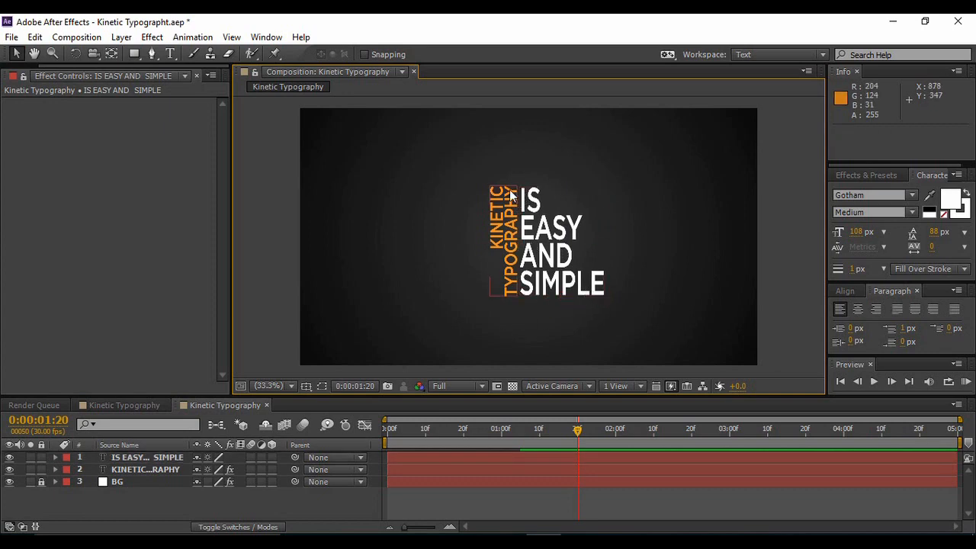
drag(563, 238, 562, 234)
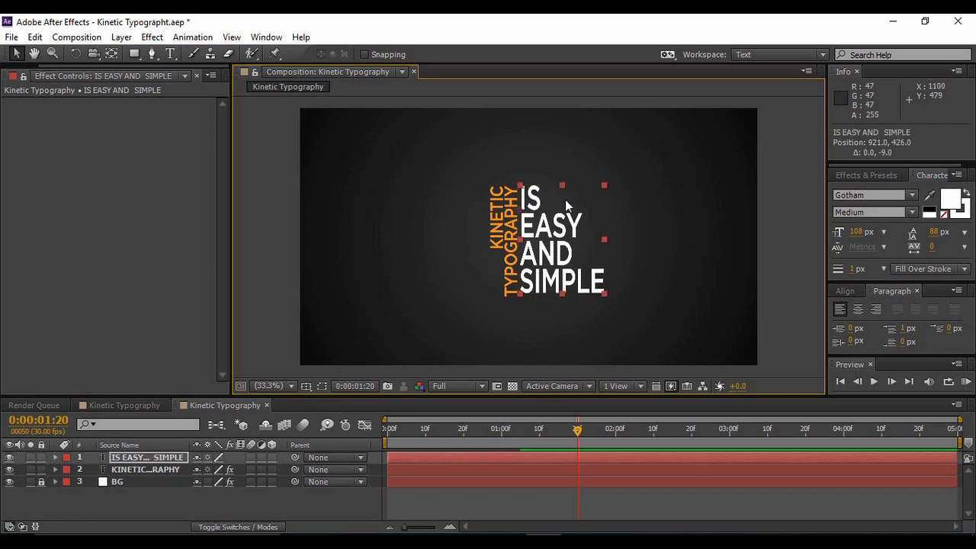
click(537, 317)
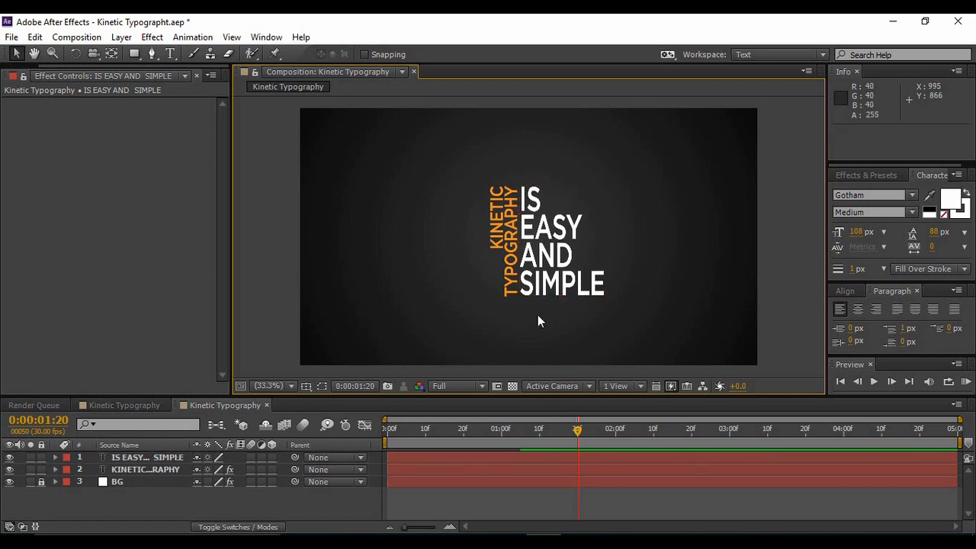
click(306, 386)
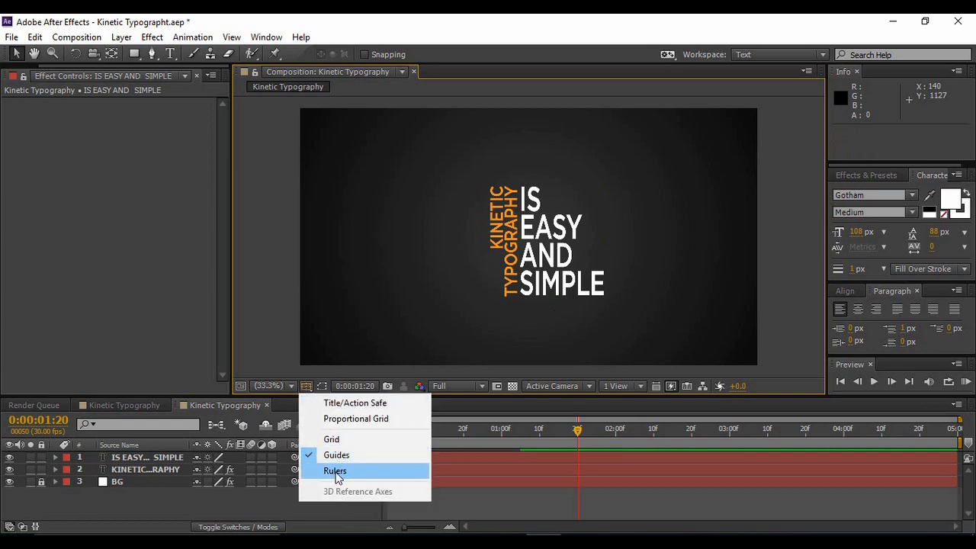
click(297, 516)
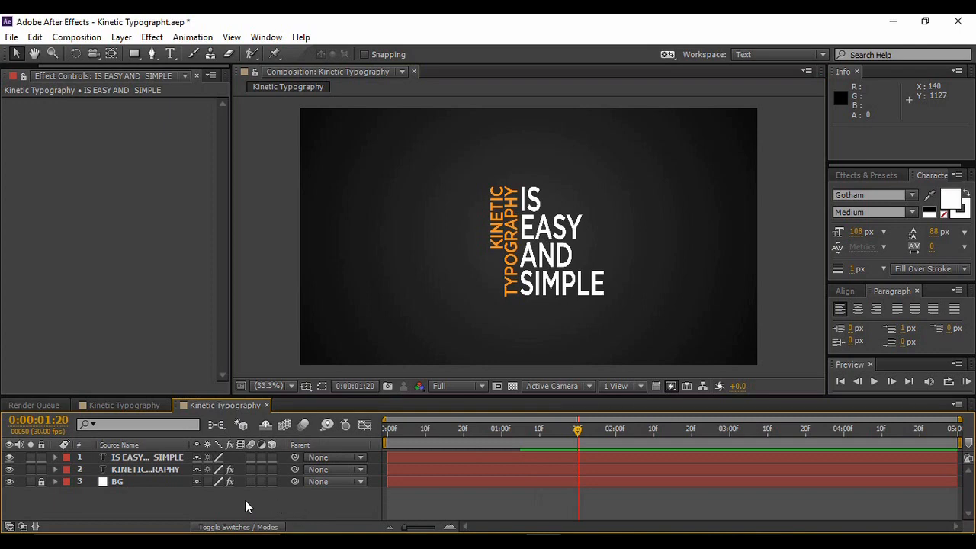
- Add a Position animator to the IS EASY AND SIMPLE layer and keyframe its Position at 0:00:02:10
click(163, 457)
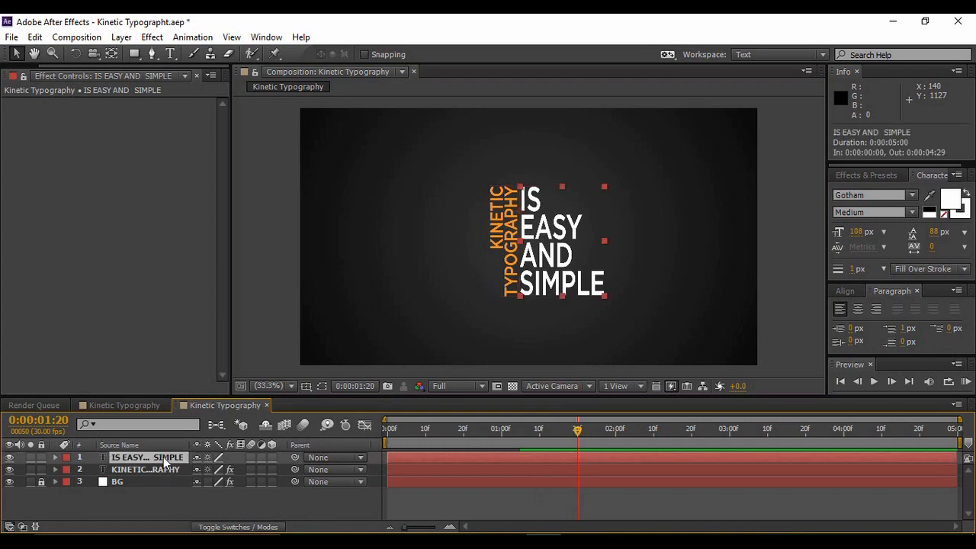
click(55, 457)
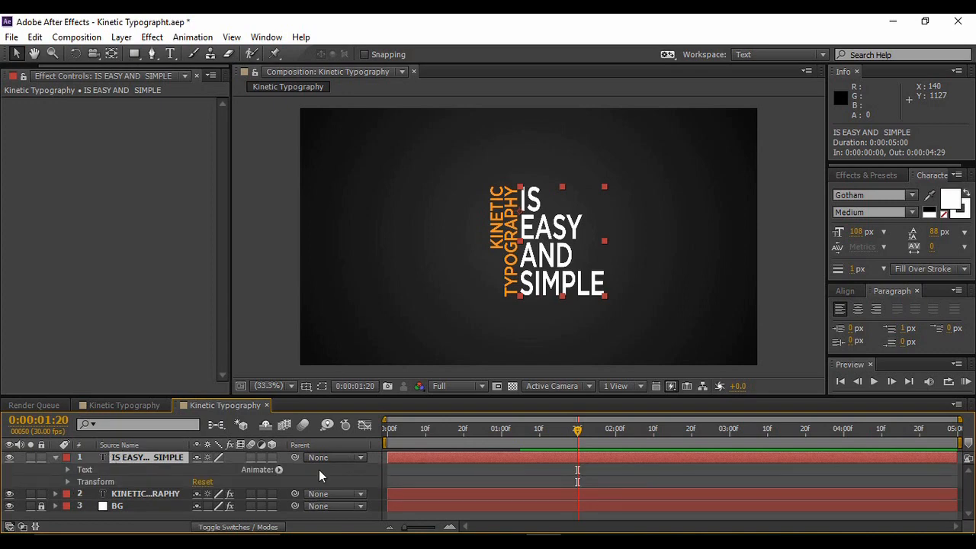
click(279, 469)
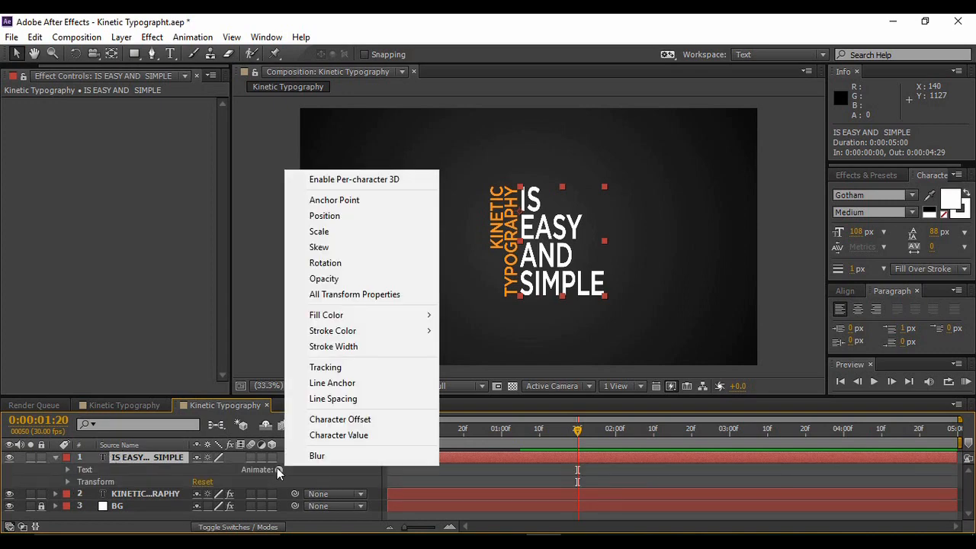
click(332, 215)
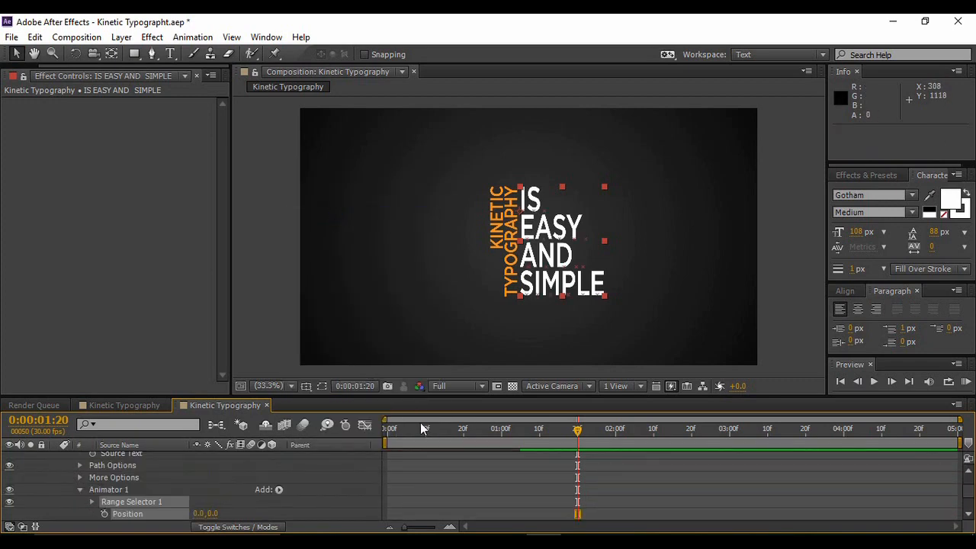
drag(579, 431, 651, 442)
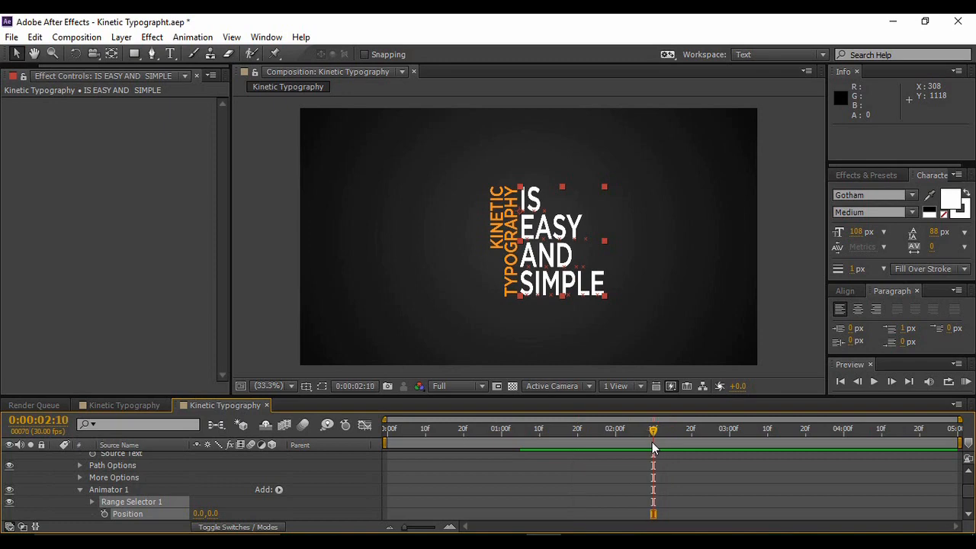
click(105, 514)
- Set the animator's Position to 1176.0, 0.0 at 0:00:01:20, collapse the layer and preview the animation
drag(654, 431, 574, 439)
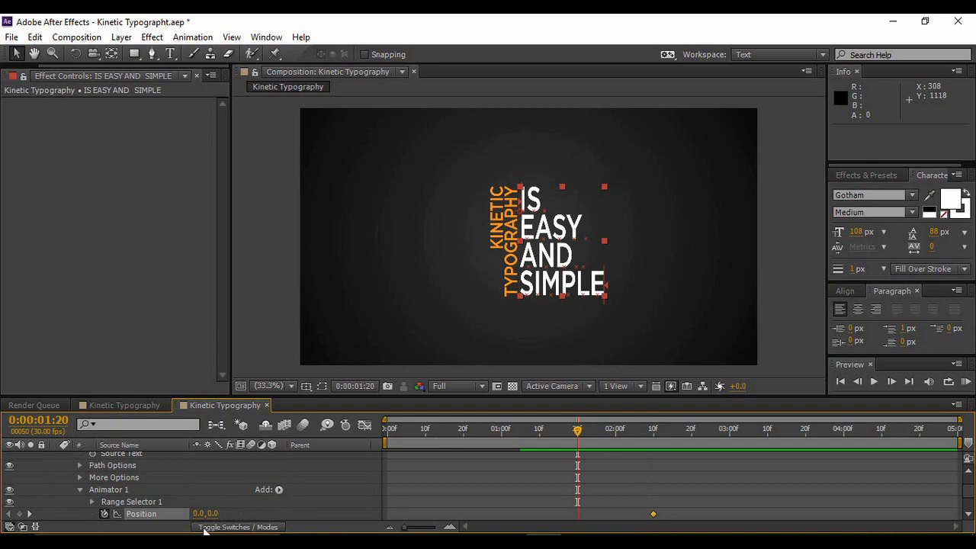
drag(197, 514, 969, 457)
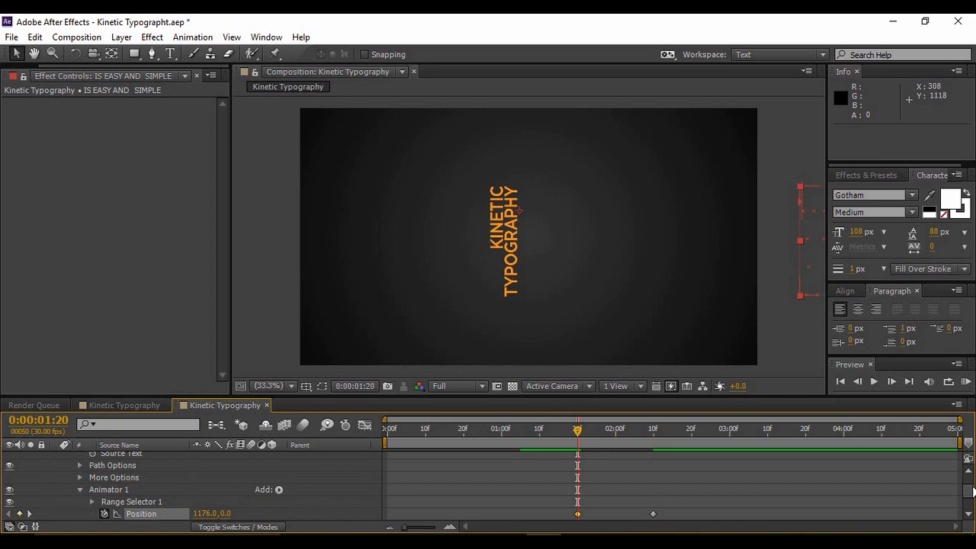
drag(967, 487, 967, 479)
click(54, 457)
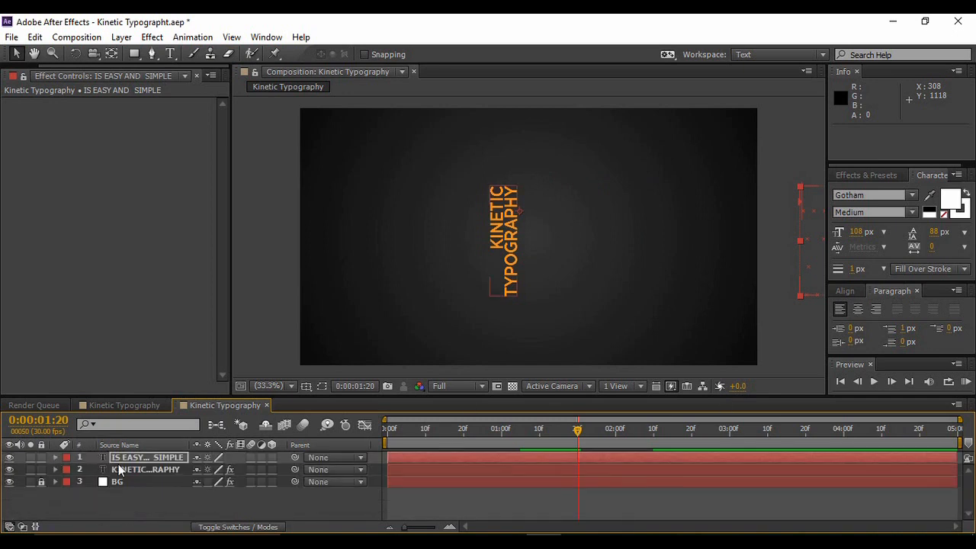
click(877, 382)
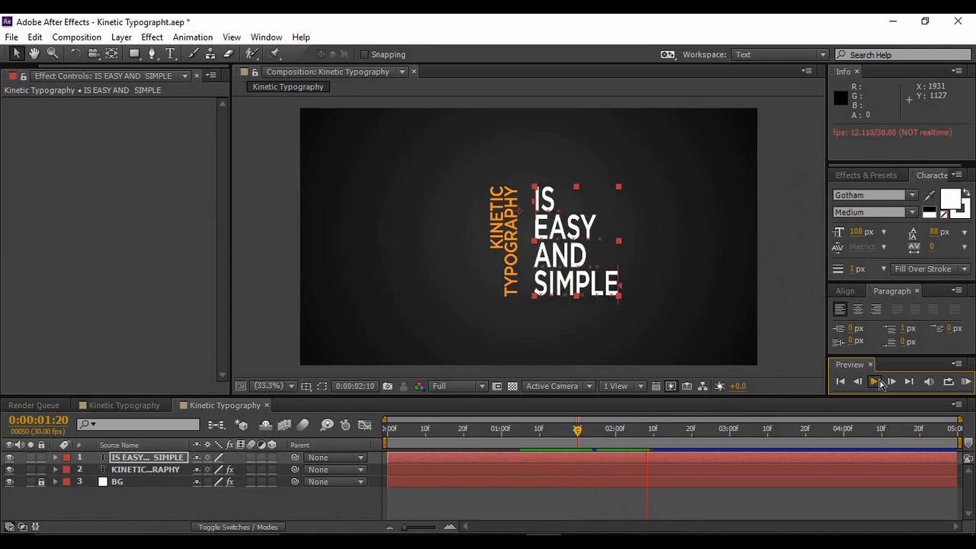
- Set the current time to 0:00:02:10 and create a null object in the composition
drag(664, 432, 654, 433)
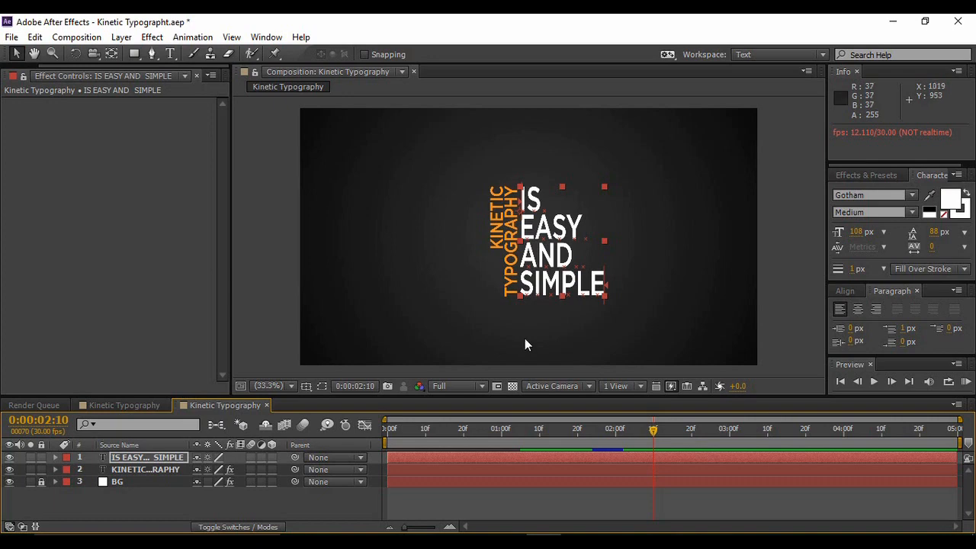
click(174, 461)
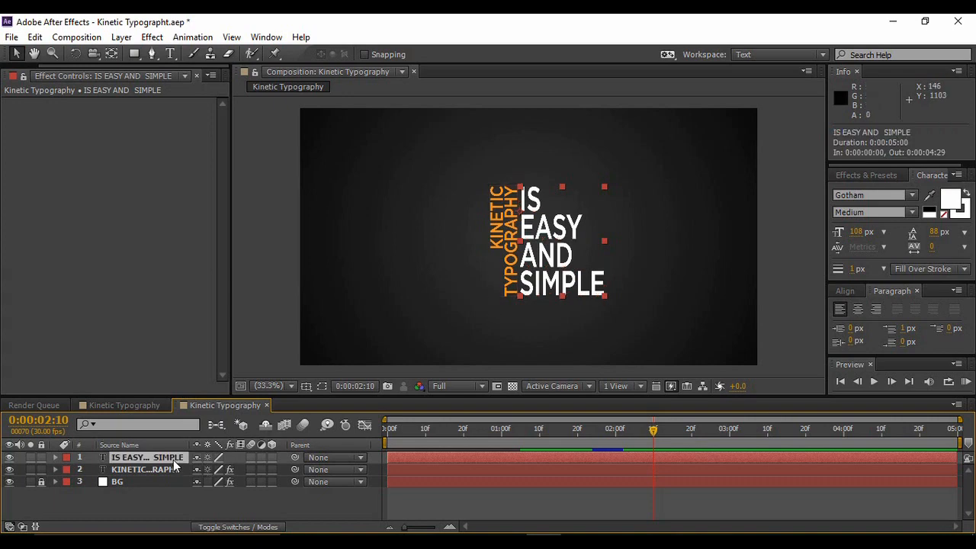
click(171, 500)
right_click(171, 500)
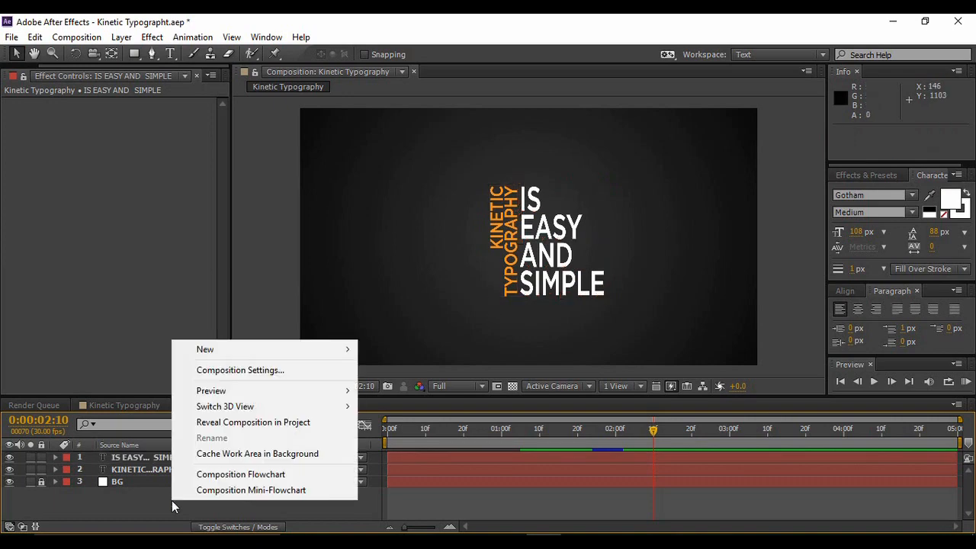
mouse_move(209, 351)
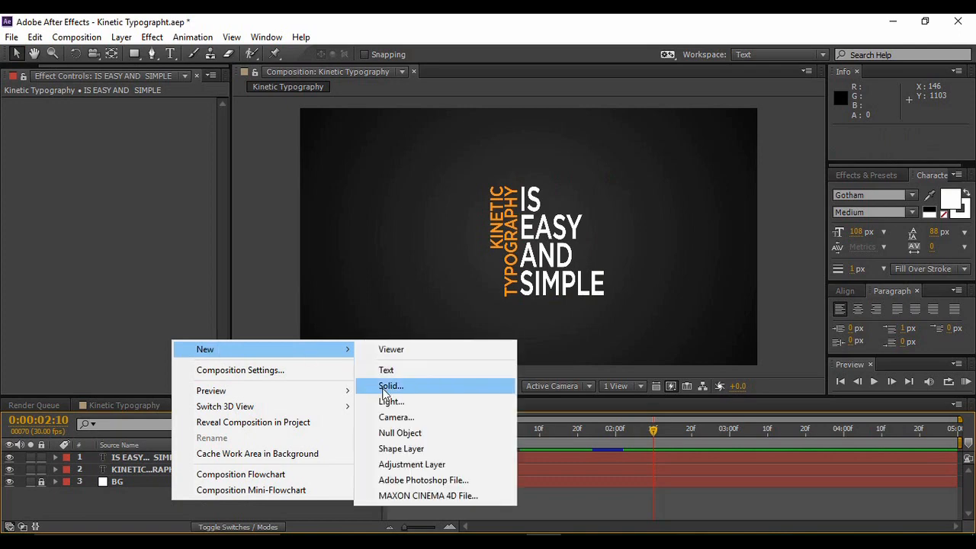
click(383, 433)
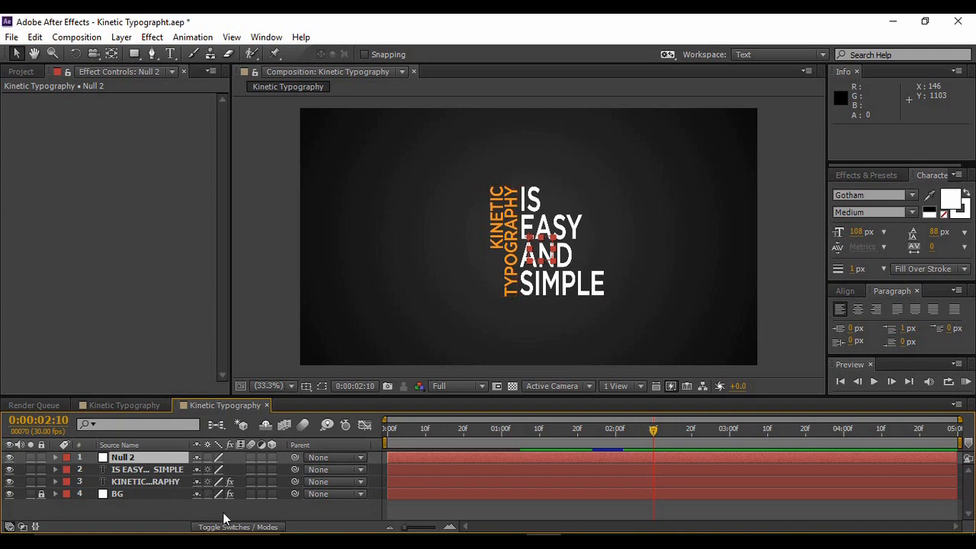
- Parent the IS EASY AND SIMPLE and KINETIC TYPOGRAPHY layers to the Null 2 layer
click(171, 470)
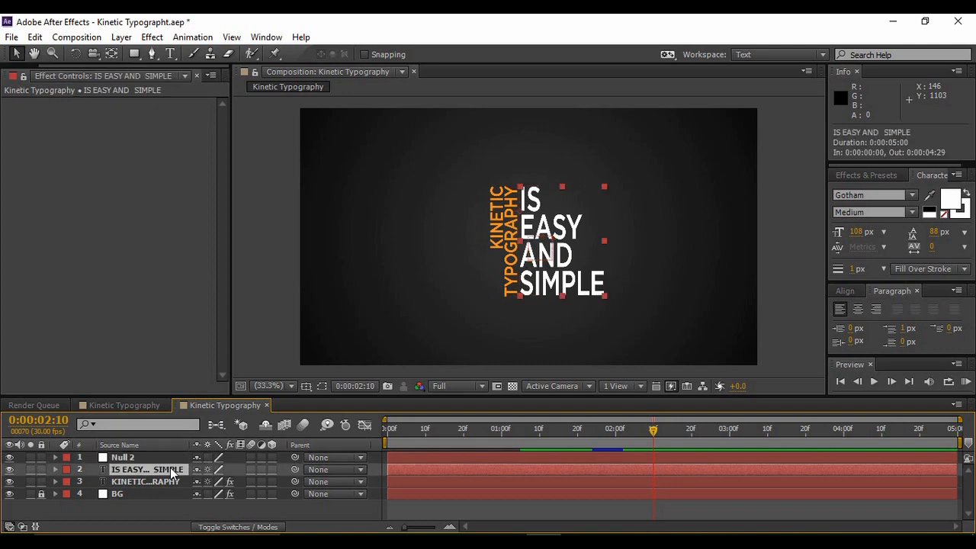
ctrl+click(171, 482)
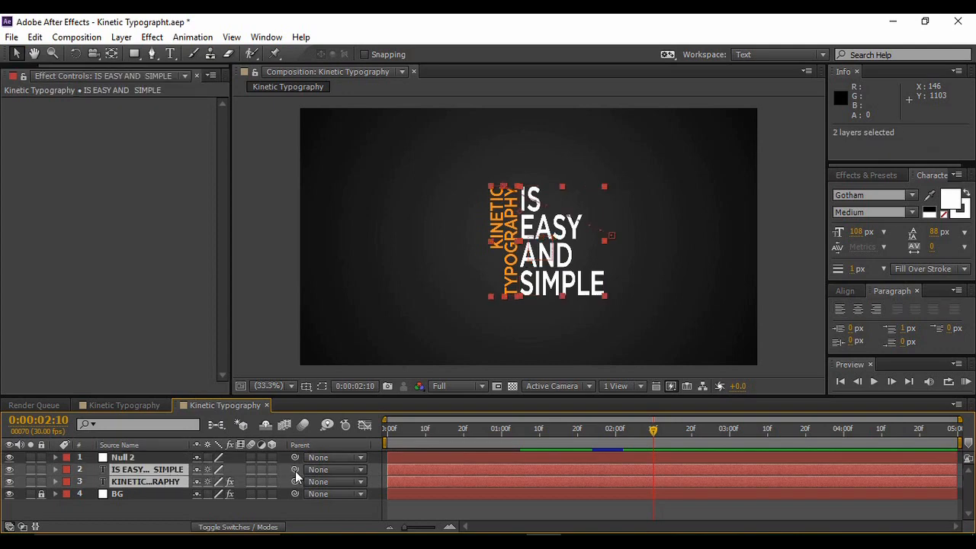
drag(295, 468, 143, 458)
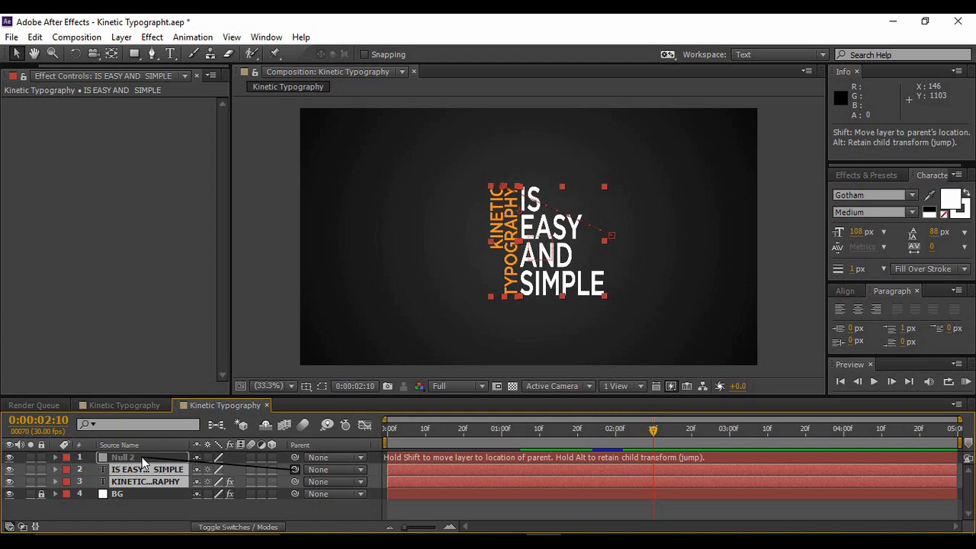
drag(142, 457, 142, 457)
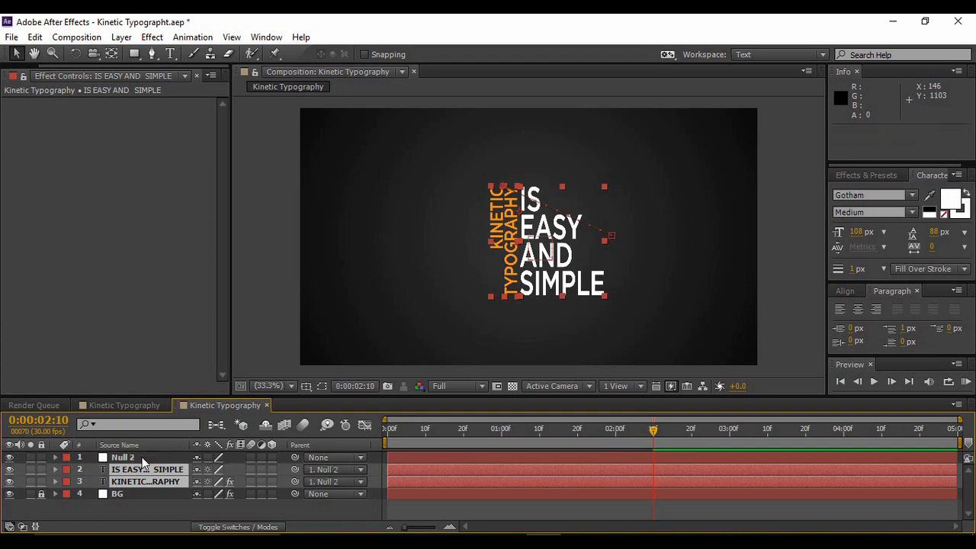
click(201, 507)
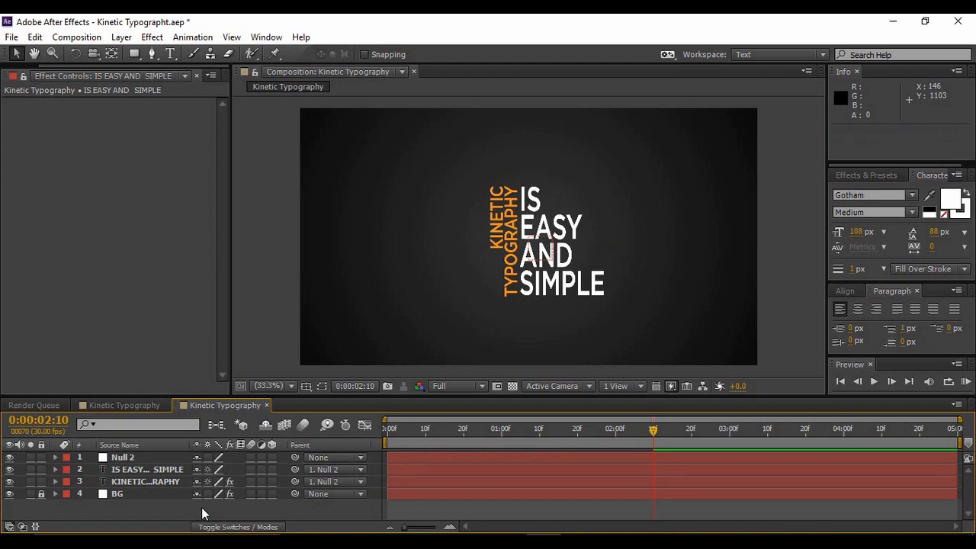
- Keyframe Null 2's Position and Rotation and shift both keyframes to 0:00:02:16, with the current time at 0:00:03:00
click(159, 458)
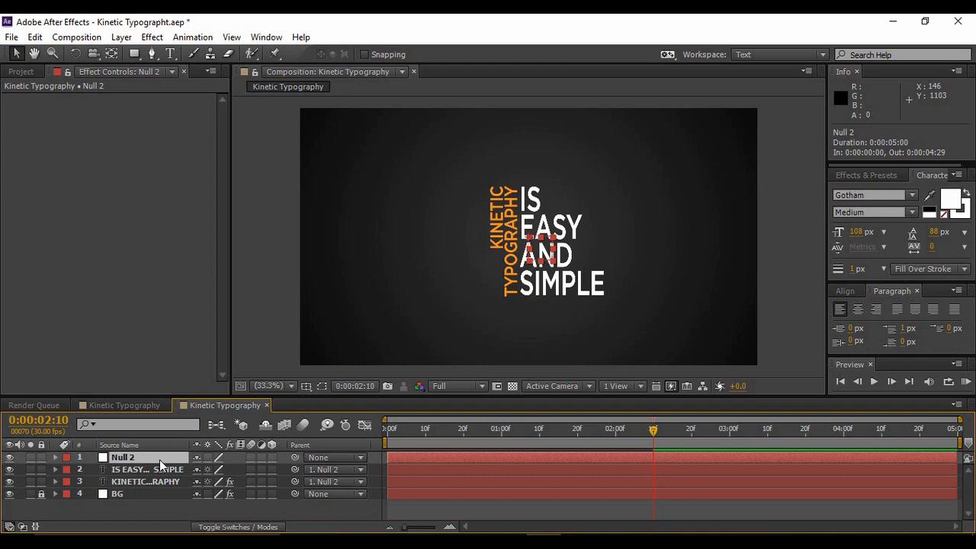
key(r)
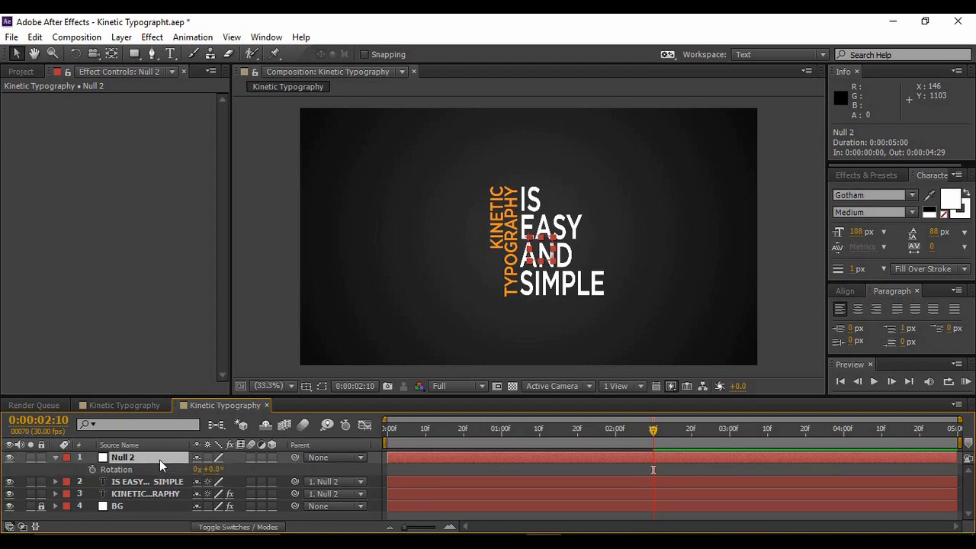
key(shift+p)
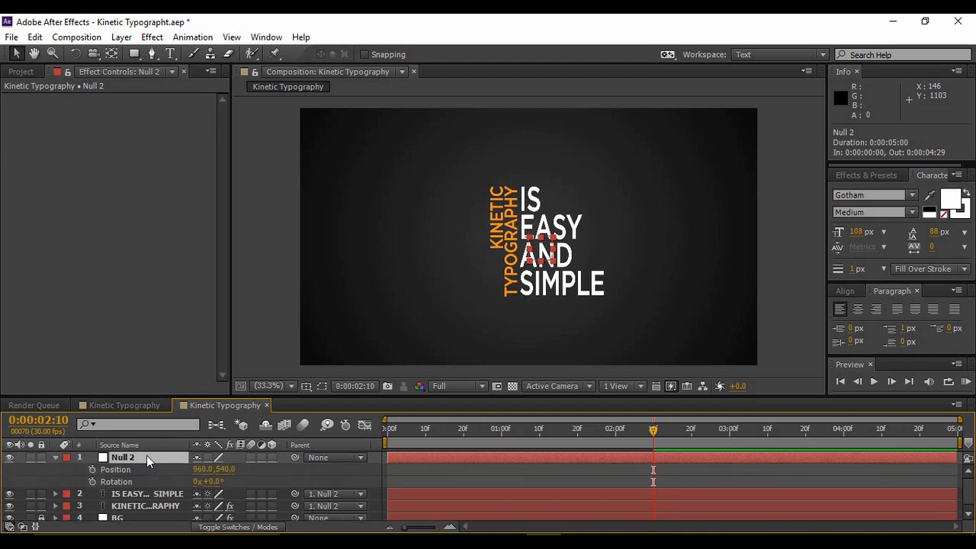
click(92, 469)
click(92, 481)
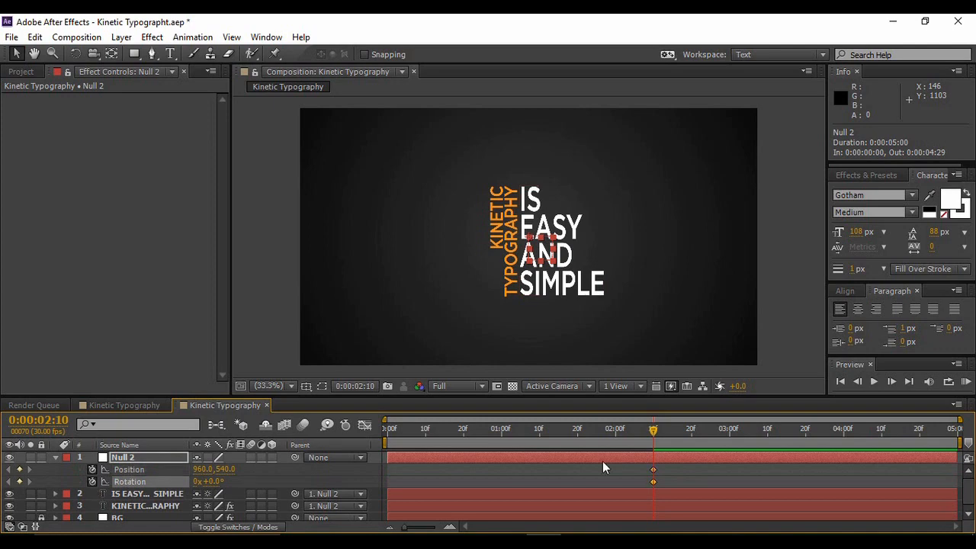
drag(654, 432, 729, 430)
drag(646, 463, 678, 481)
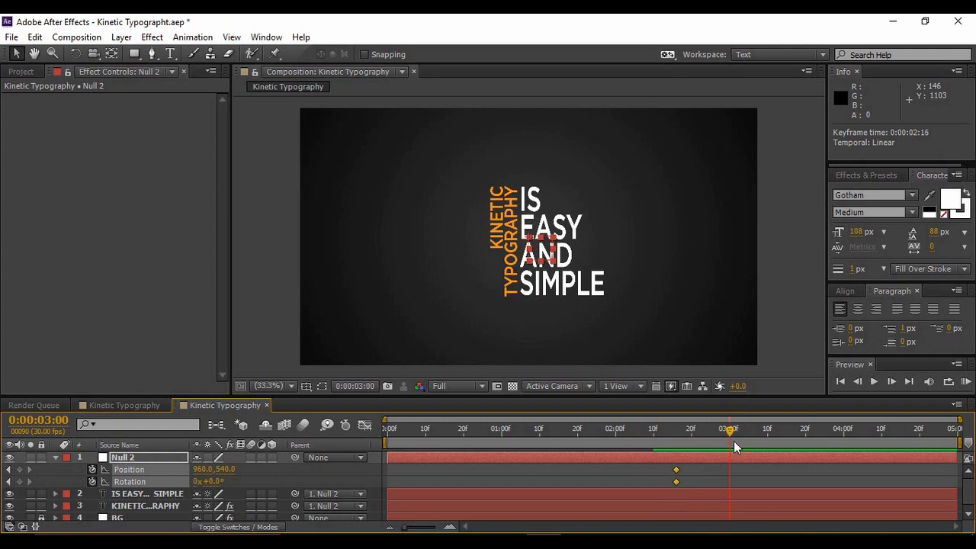
- At 0:00:02:25, set Null 2's Rotation to 90° and its Position to 785.0, 540.0
drag(733, 434, 710, 434)
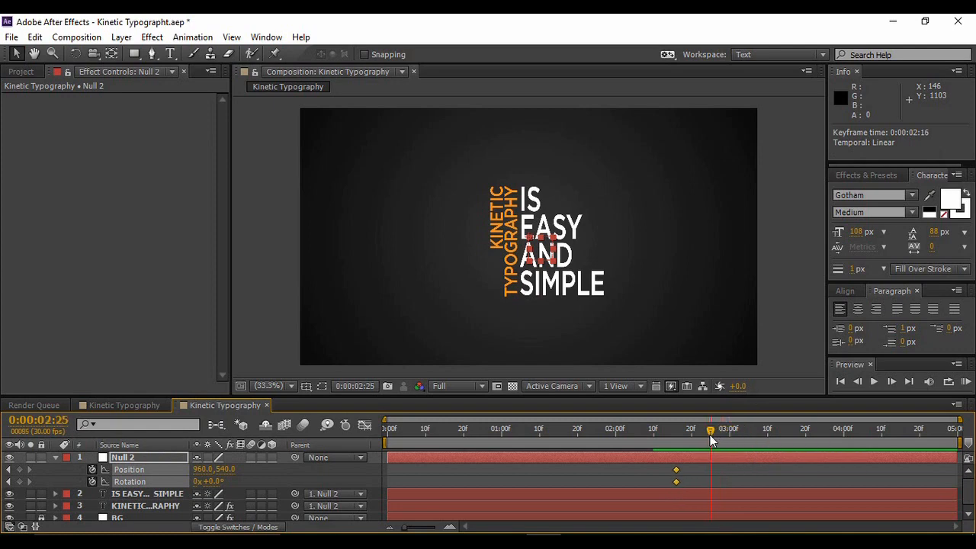
click(217, 483)
text(90)
key(Return)
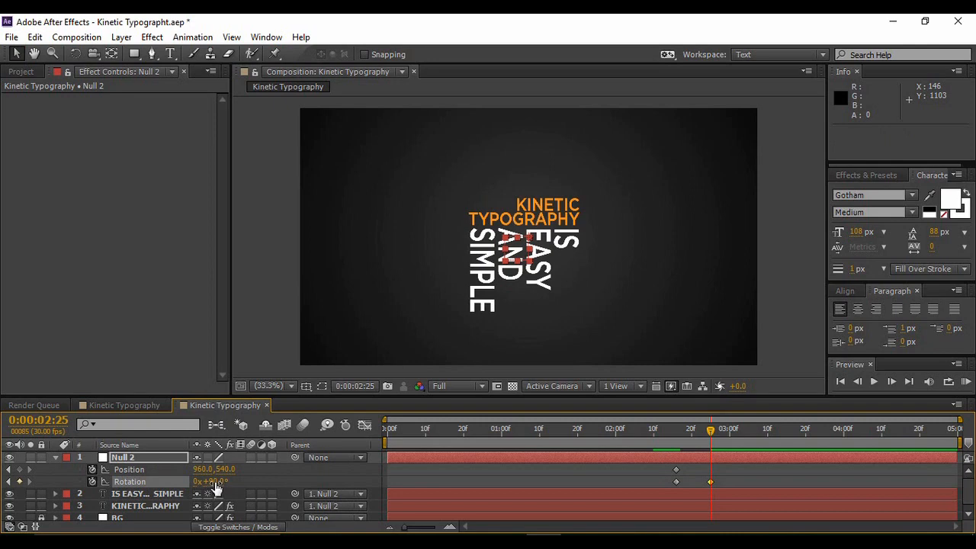
drag(203, 470, 66, 459)
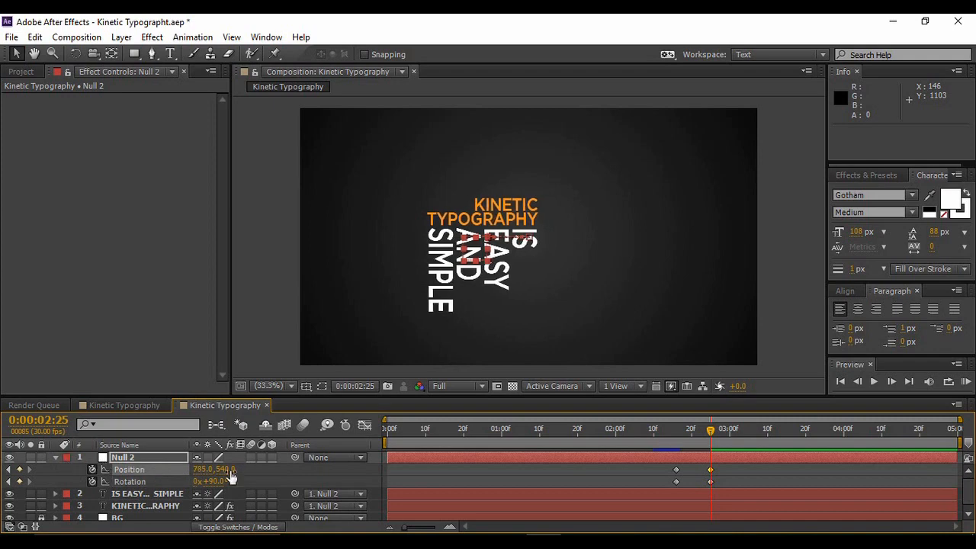
- Apply a white (FFFFFF) Fill effect to the IS EASY AND SIMPLE layer and keyframe its Color at 0:00:02:16
click(140, 494)
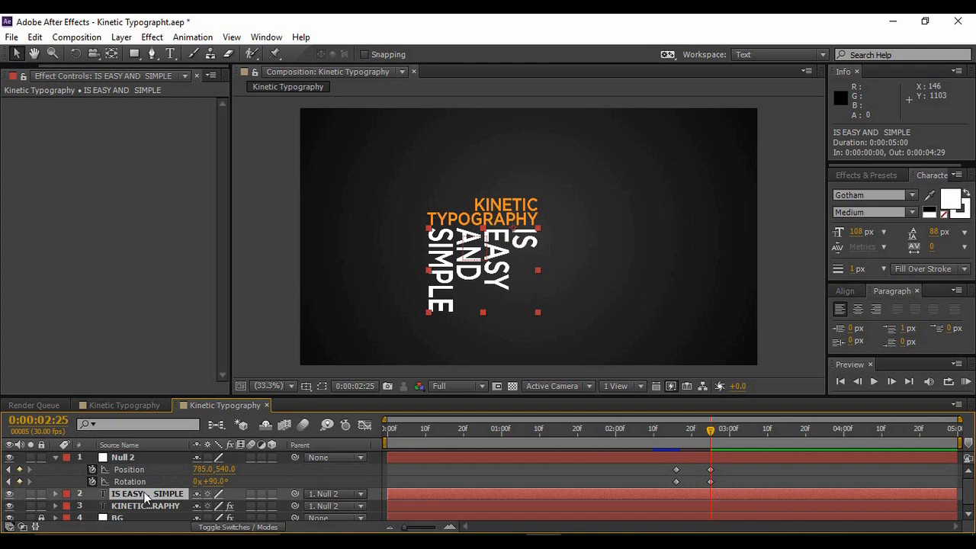
drag(709, 433, 675, 433)
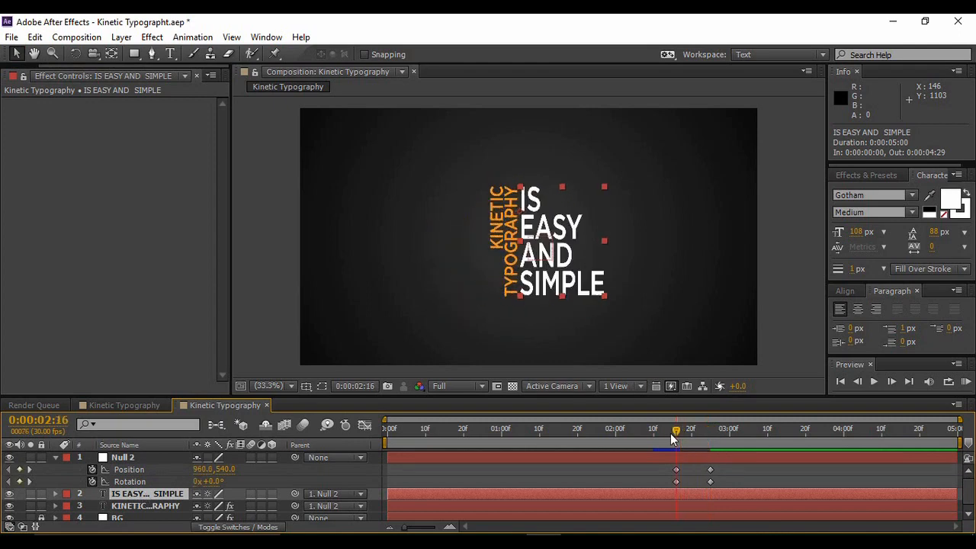
click(856, 174)
drag(874, 259, 157, 494)
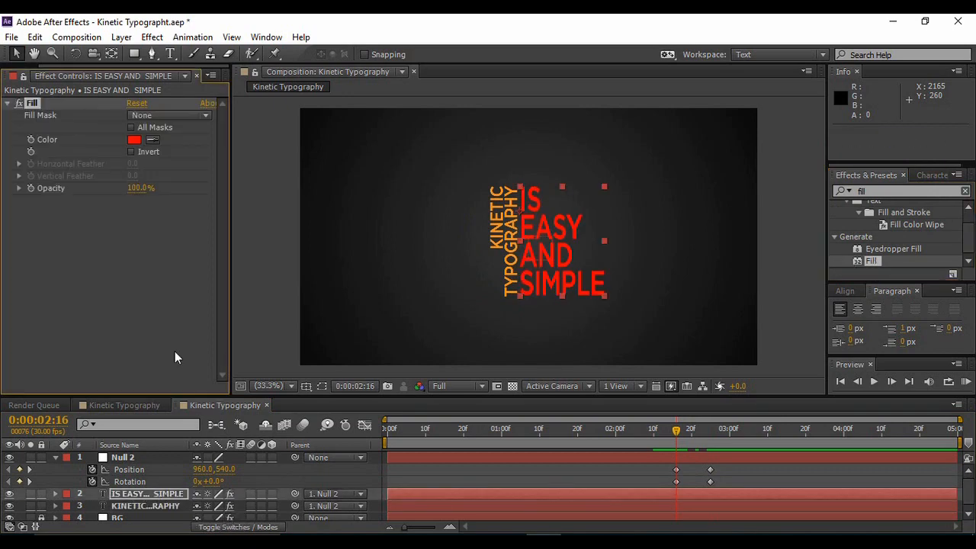
click(134, 142)
click(619, 120)
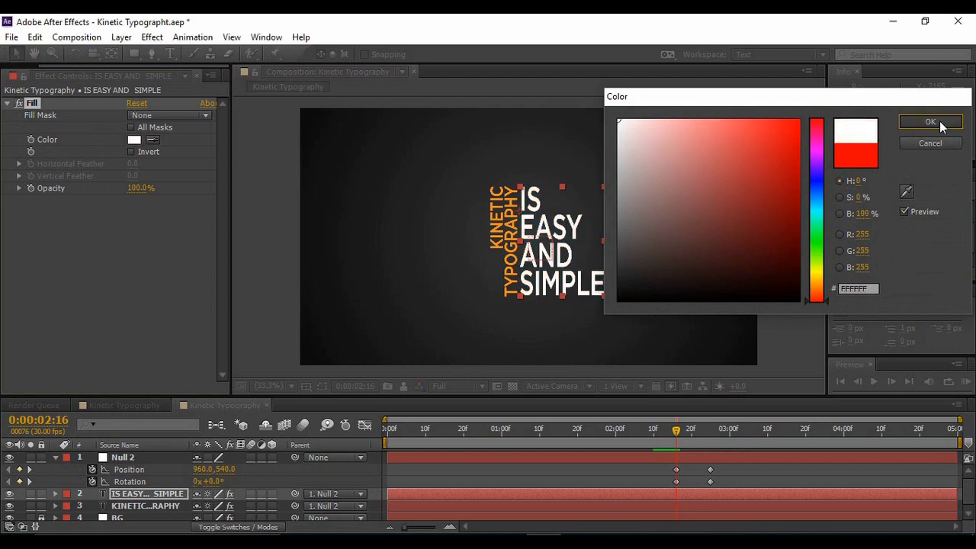
click(941, 128)
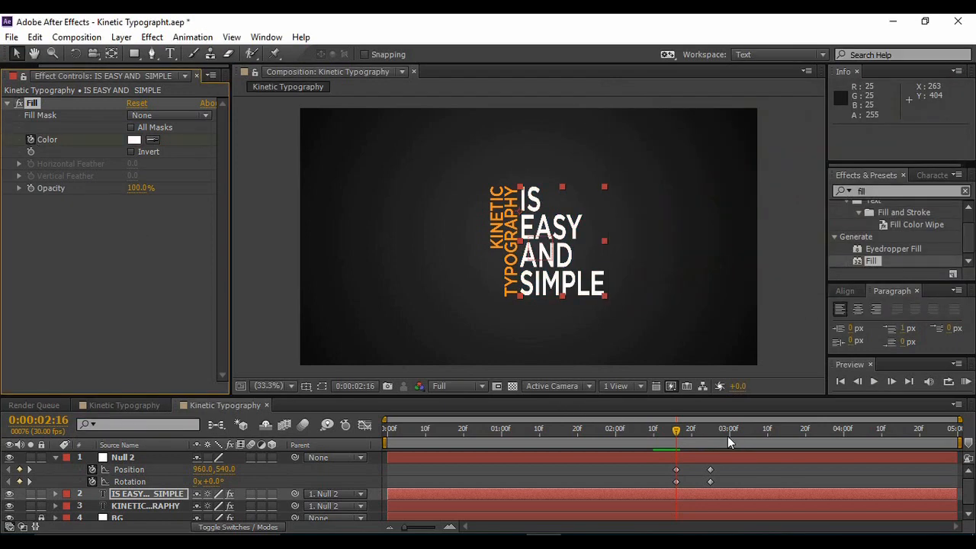
- Set the Fill Color to light grey at 0:00:02:25 and preview the animation from 0:00:02:13
drag(676, 432, 710, 433)
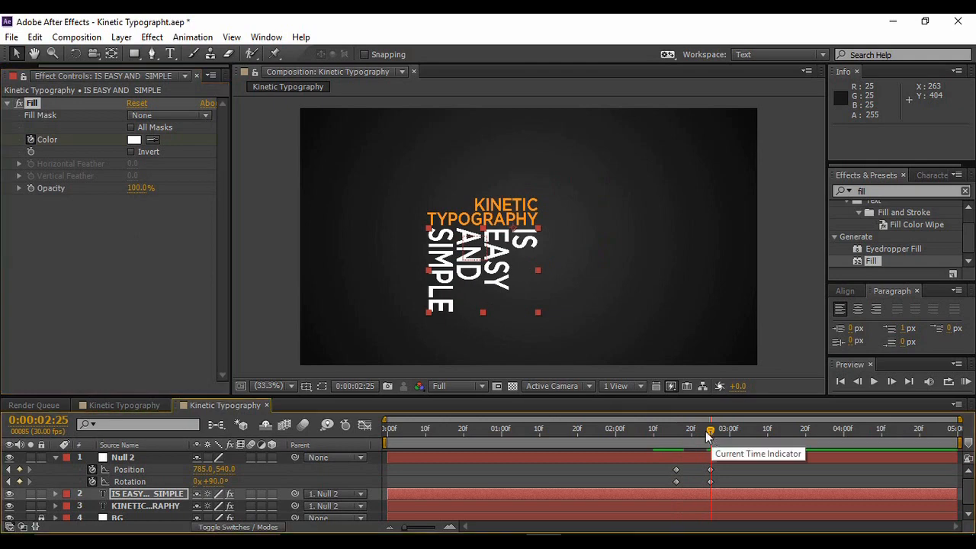
click(134, 140)
mouse_move(617, 161)
mouse_down()
mouse_move(614, 189)
mouse_move(615, 175)
mouse_up()
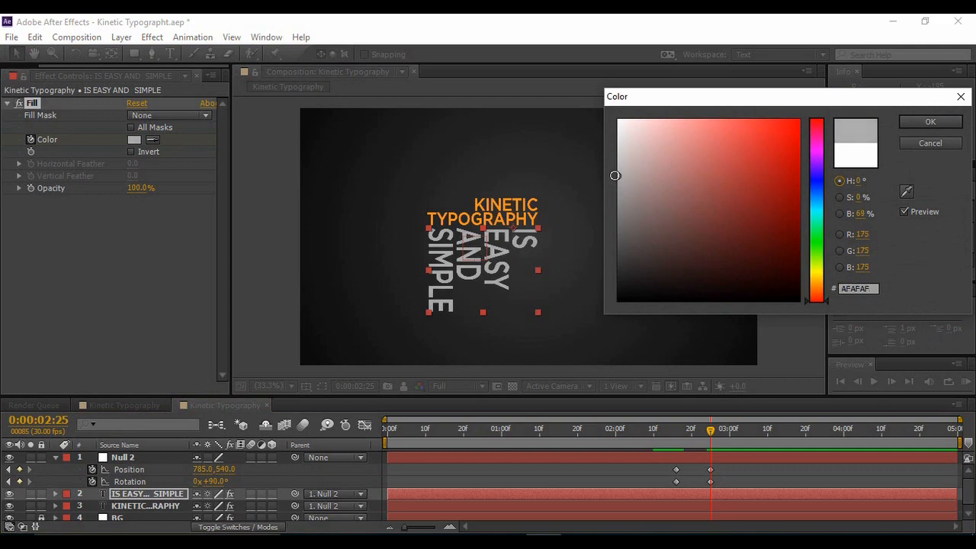
click(915, 128)
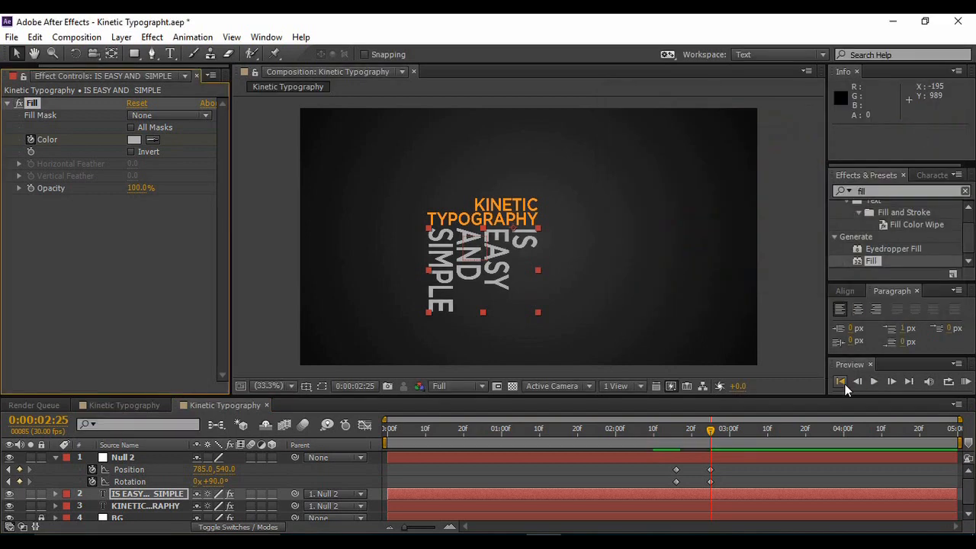
drag(709, 434, 665, 431)
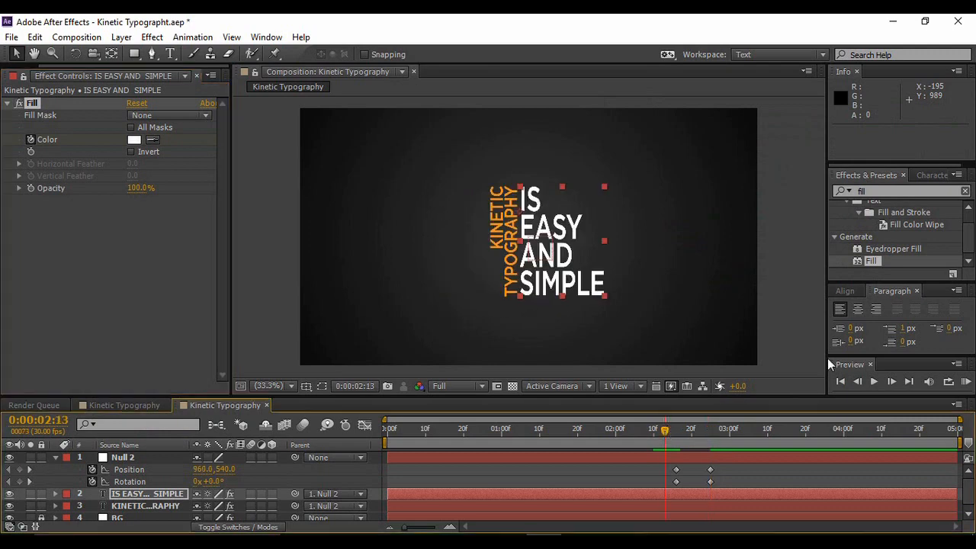
click(876, 384)
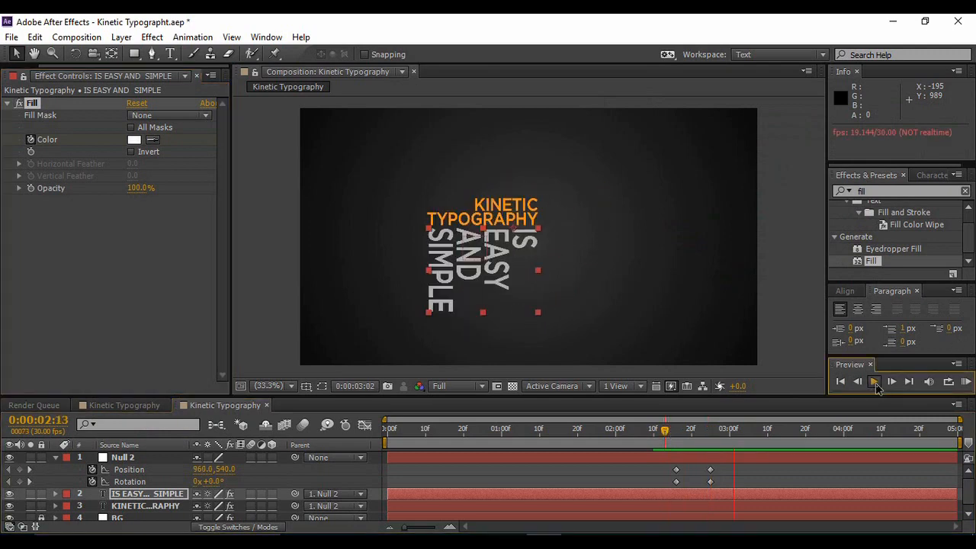
click(876, 383)
- At 0:00:03:00, collapse the Null 2 layer and add the two-line text TO CREATE beside KINETIC TYPOGRAPHY
drag(749, 431, 727, 445)
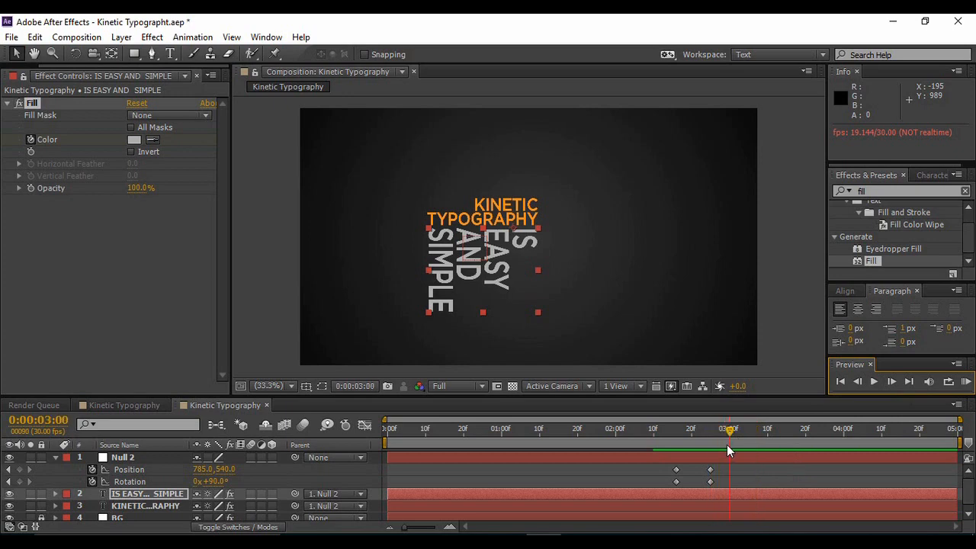
click(53, 457)
click(98, 506)
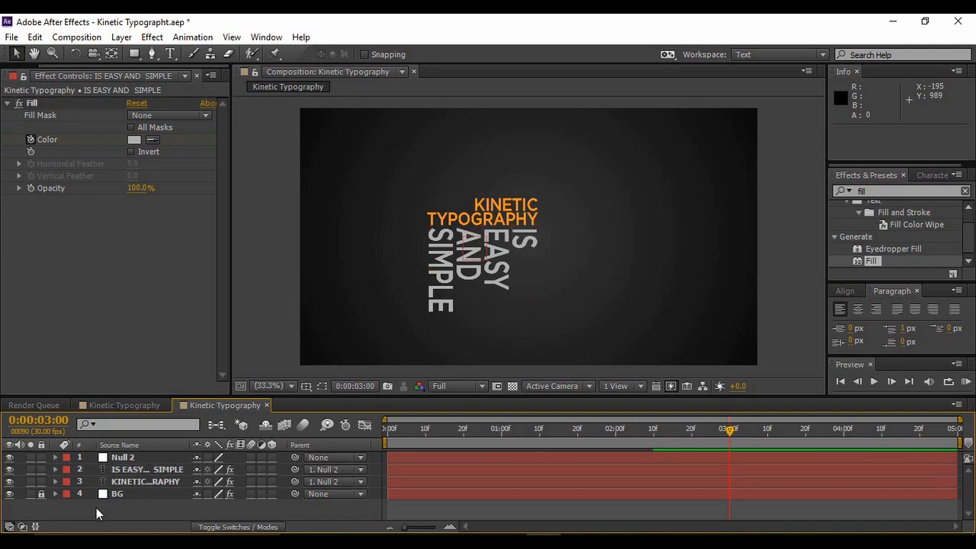
click(170, 53)
click(564, 221)
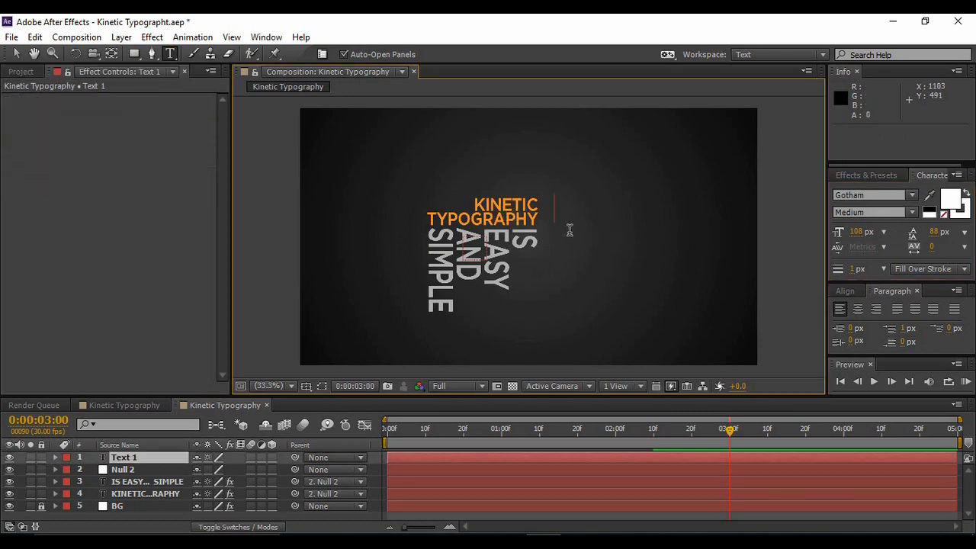
text(TO)
key(Return)
text(CREATE)
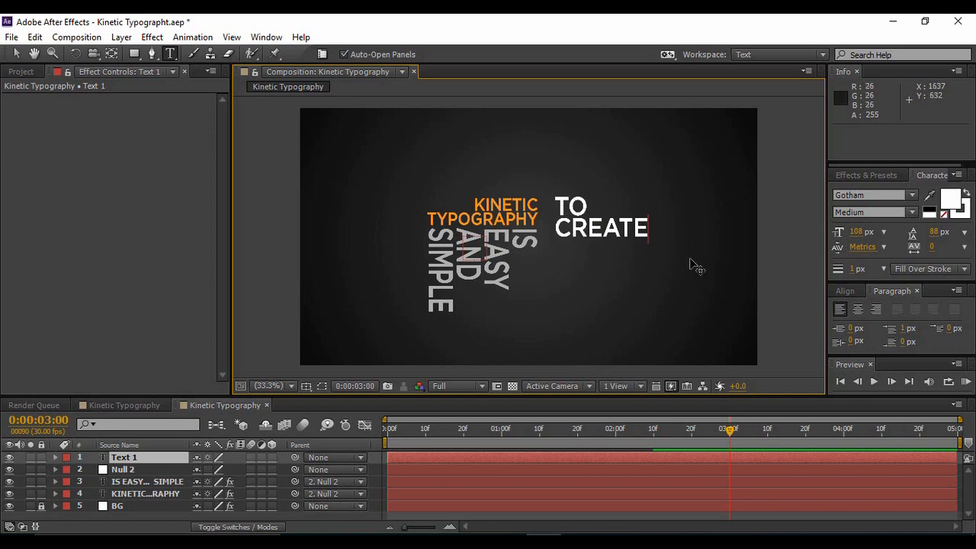
click(16, 54)
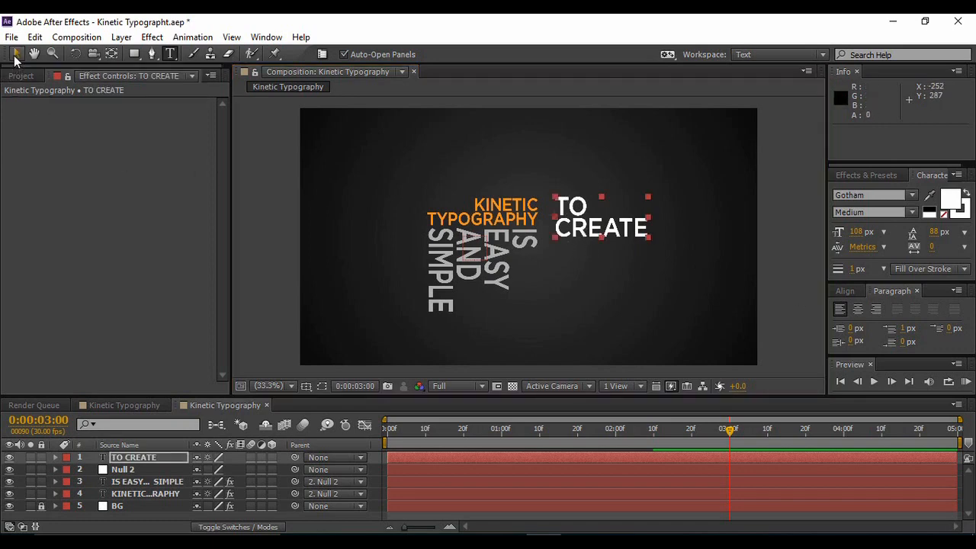
- Place the TO CREATE text against the end of KINETIC TYPOGRAPHY and stretch it vertically to about 111%
drag(581, 227, 586, 202)
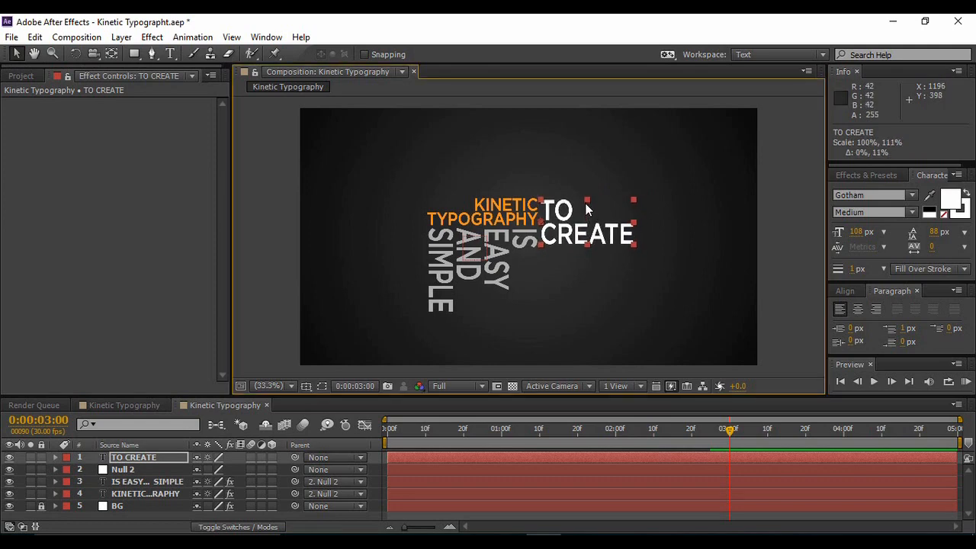
click(588, 282)
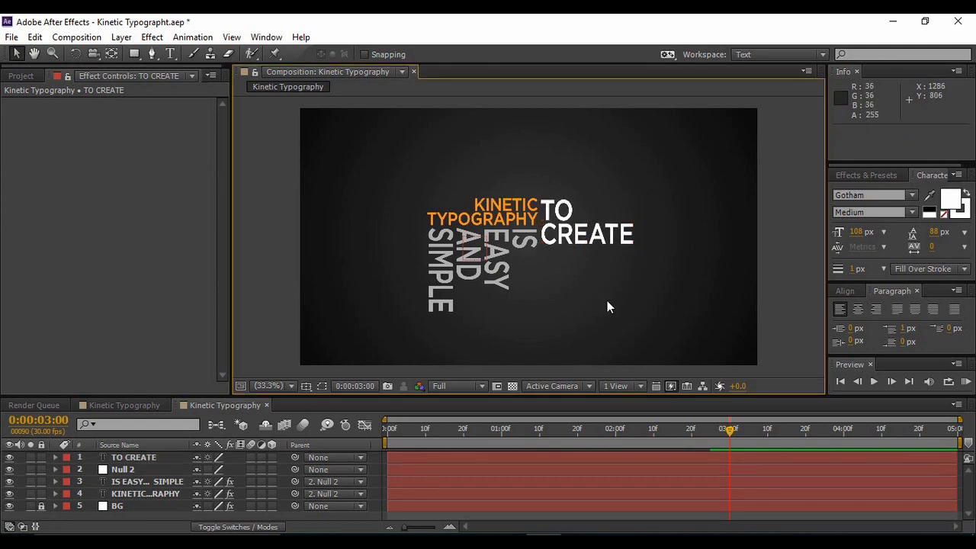
click(583, 232)
drag(586, 197, 575, 220)
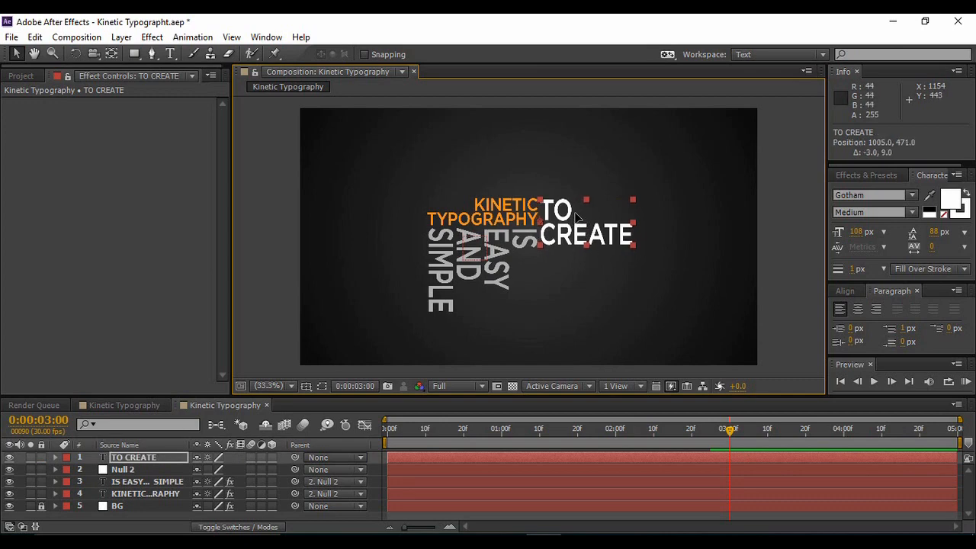
click(599, 319)
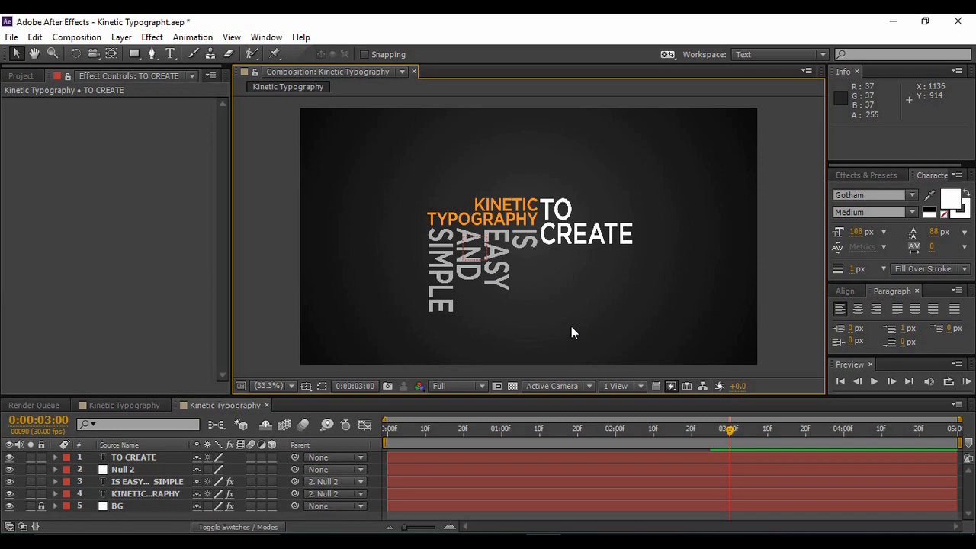
- Add a Position text animator to the TO CREATE layer and keyframe its Position at 0:00:03:15
click(154, 458)
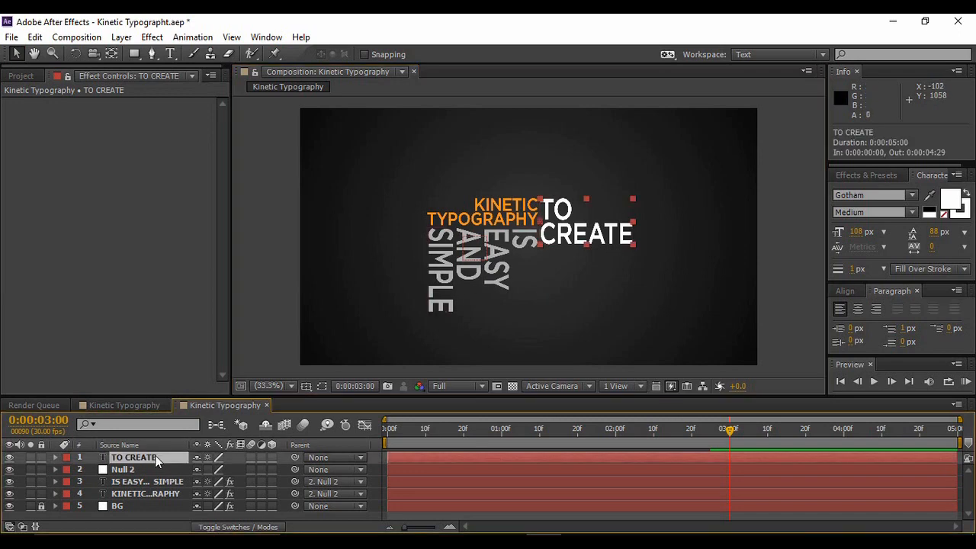
click(55, 458)
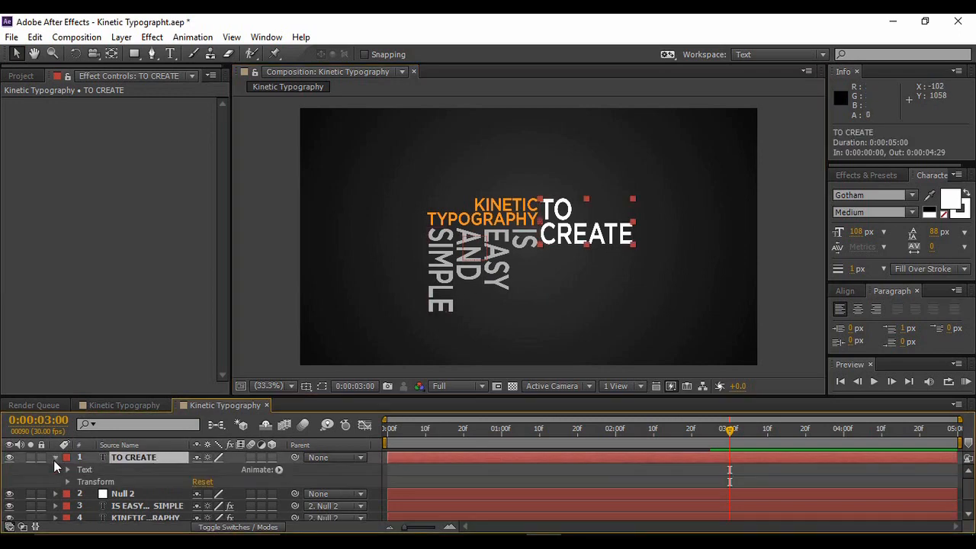
click(279, 470)
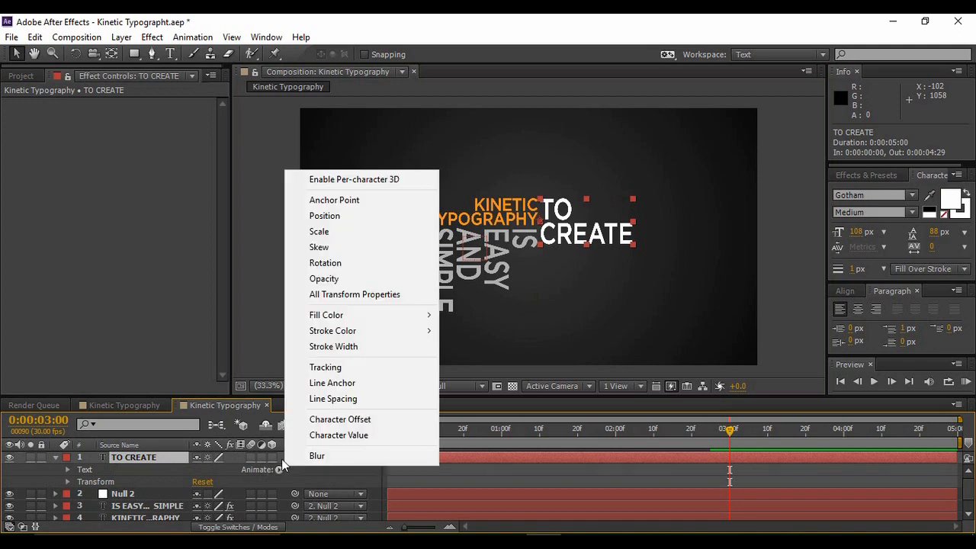
click(358, 221)
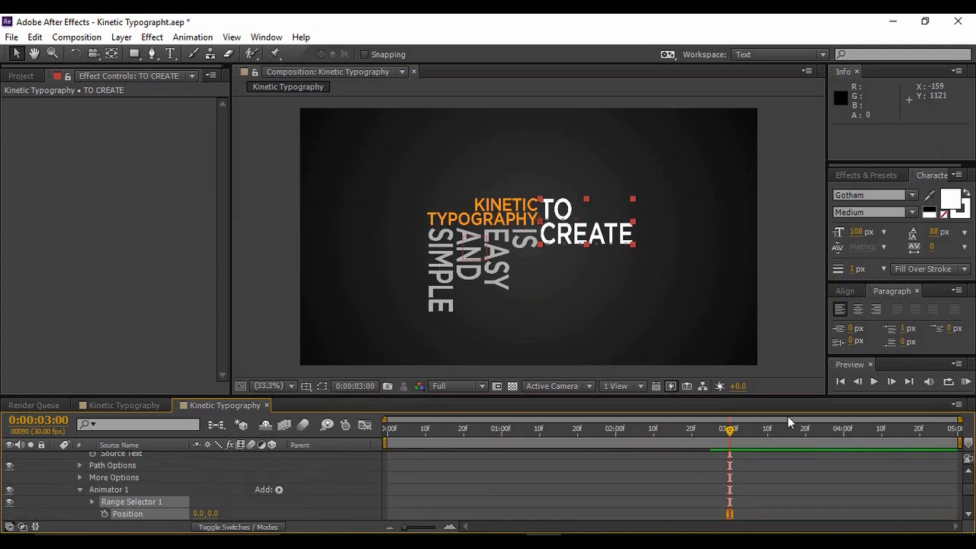
drag(778, 434, 786, 441)
click(105, 514)
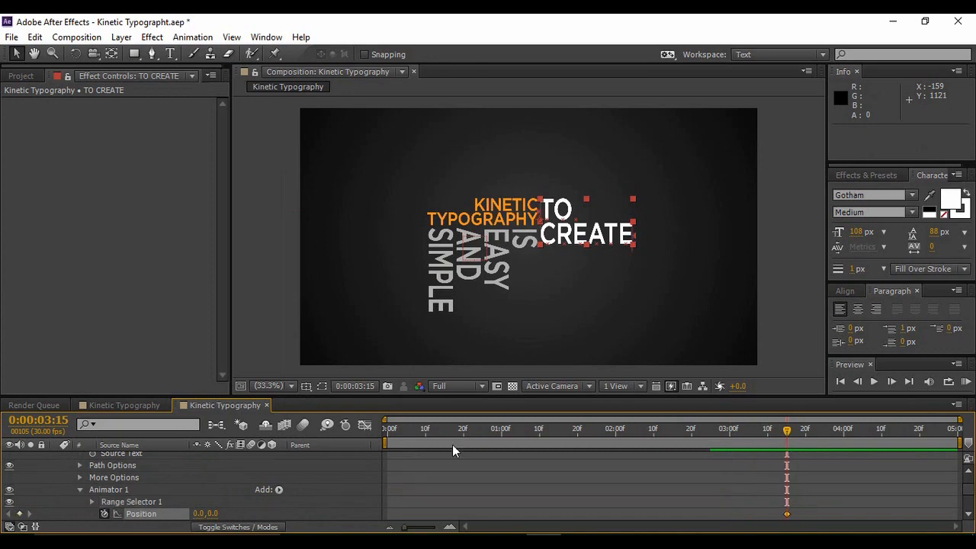
- Set the TO CREATE animator's Position to 0.0, -525.0 at 0:00:03:00 and preview the animation
drag(788, 434, 729, 440)
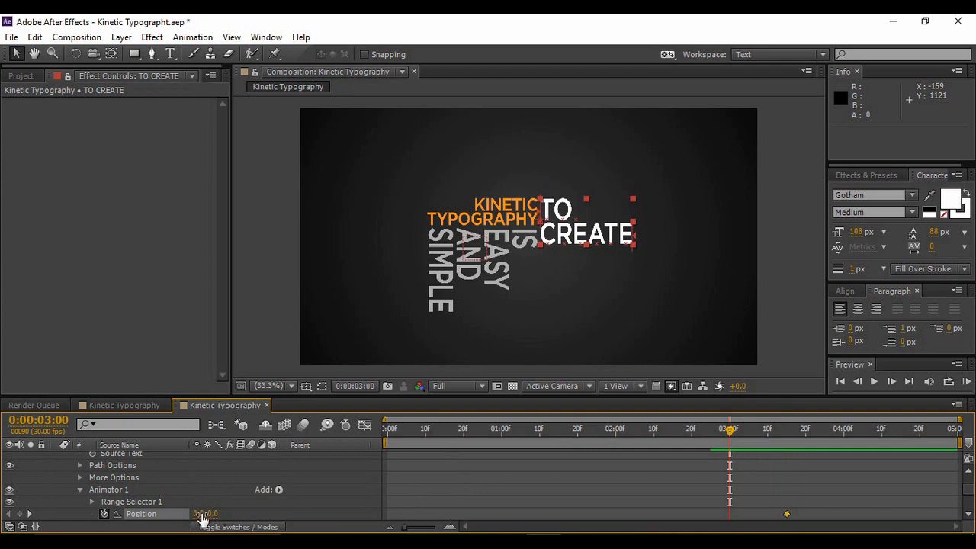
drag(212, 514, 242, 106)
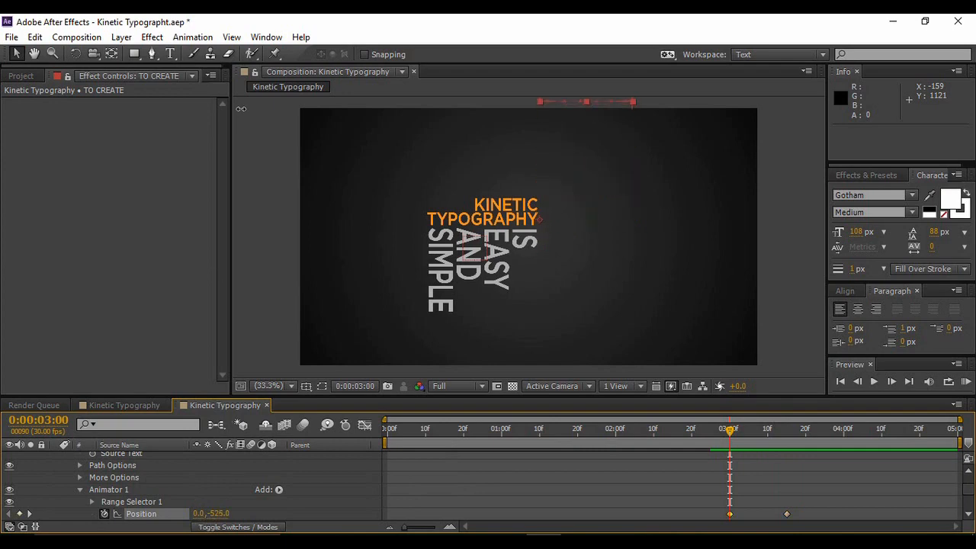
click(873, 381)
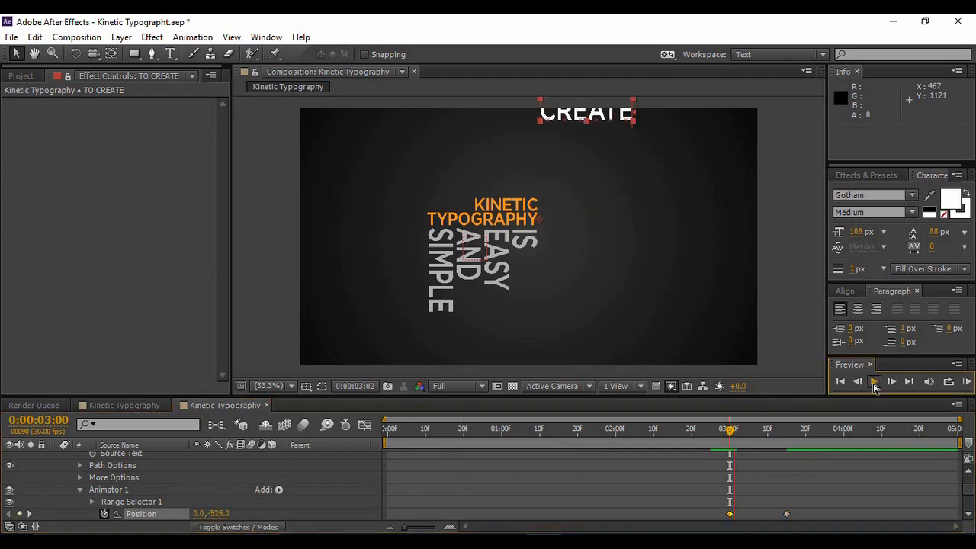
click(873, 382)
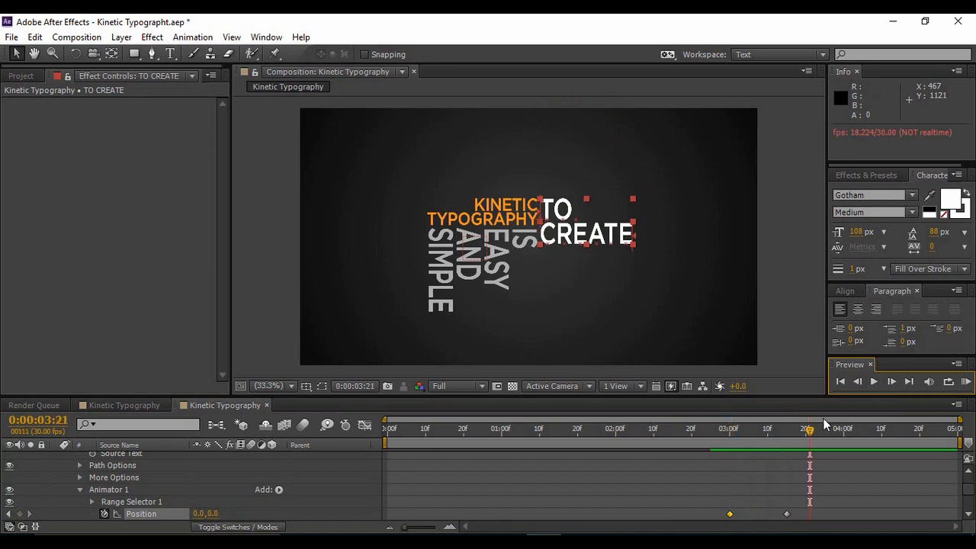
- At 0:00:03:20, collapse the TO CREATE layer, apply a Fill effect to it and set the fill color to white FFFFFF
drag(810, 437, 806, 436)
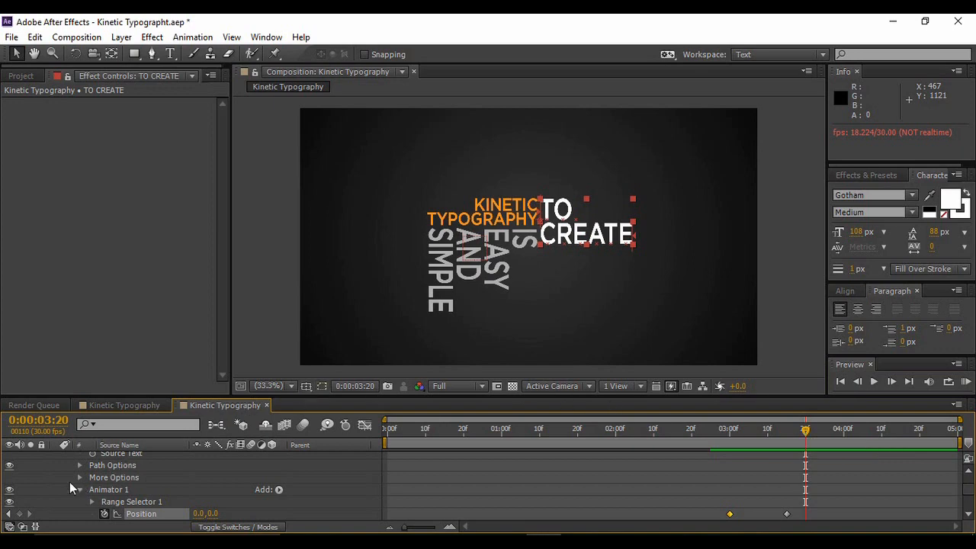
drag(968, 488, 969, 472)
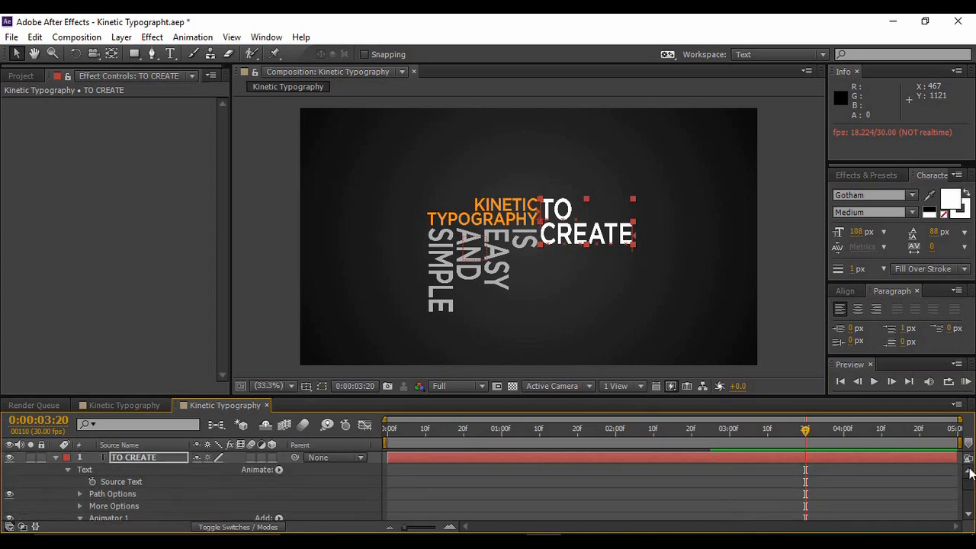
click(55, 457)
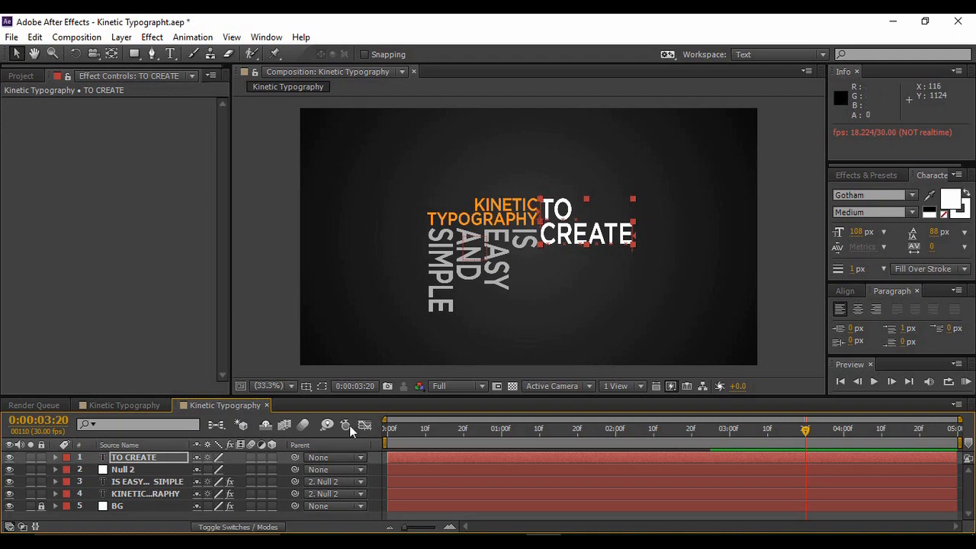
click(856, 180)
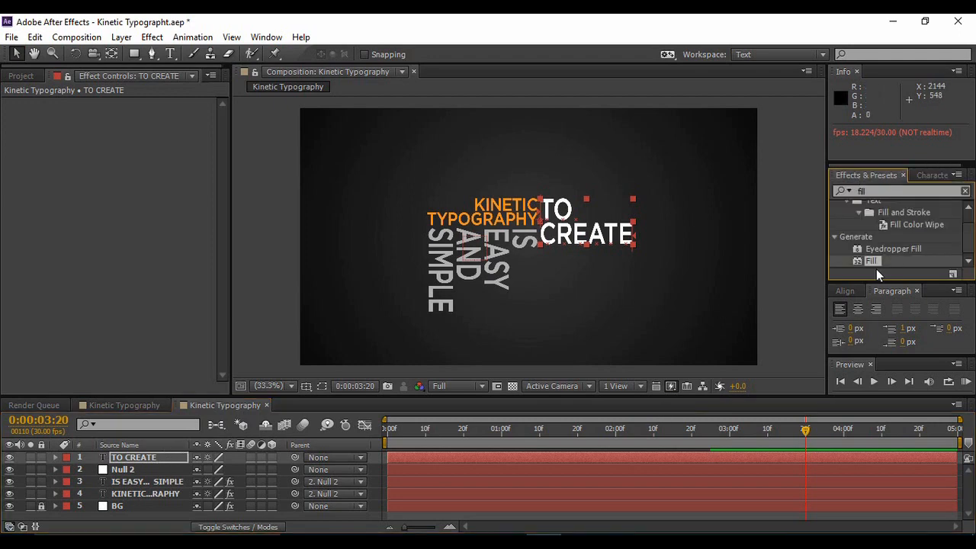
drag(874, 261, 146, 460)
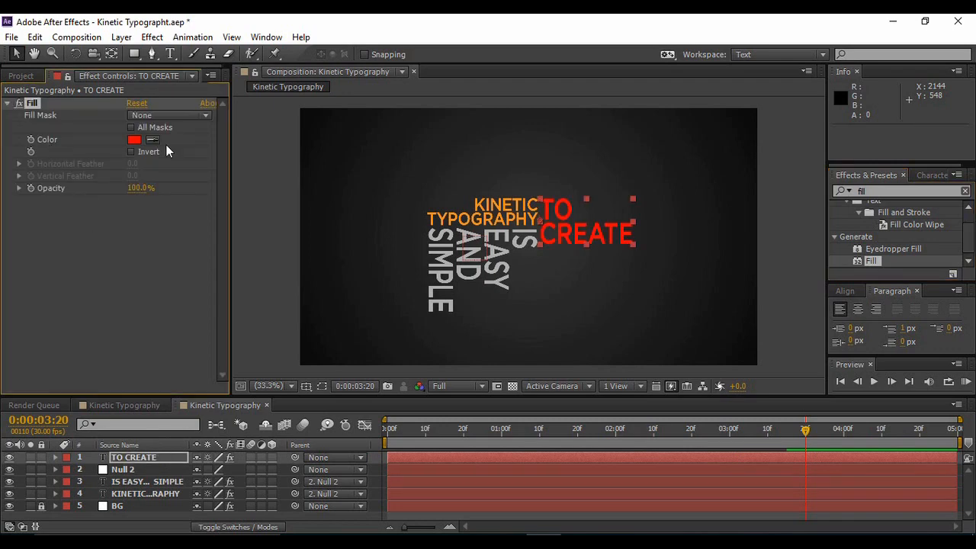
click(133, 140)
drag(640, 135, 618, 120)
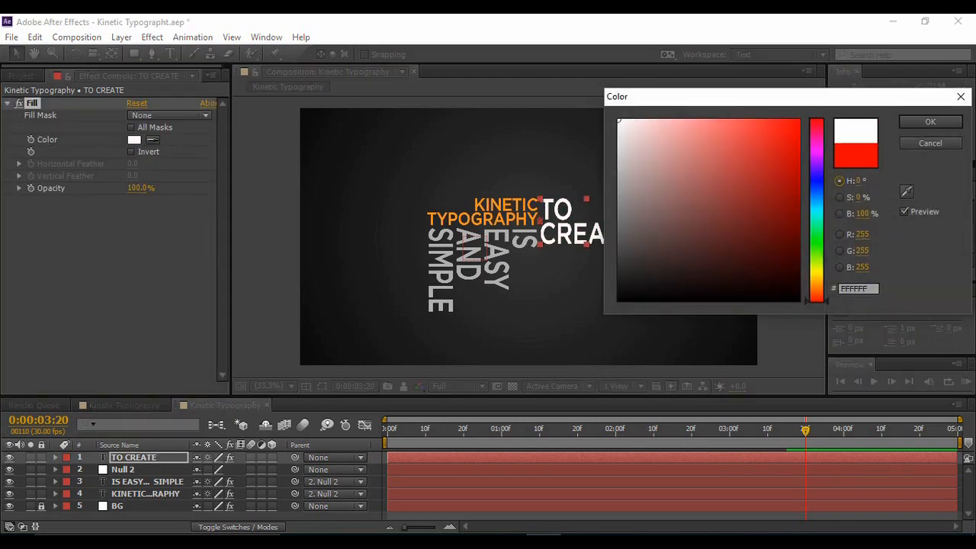
click(930, 122)
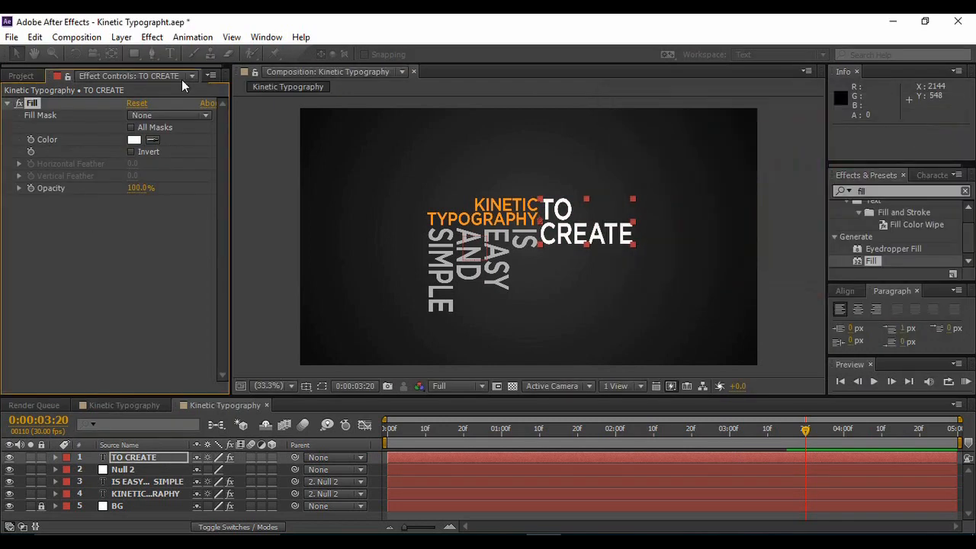
- Keyframe the TO CREATE Fill color at 0:00:03:20 and change it to light gray E1E1E1 at 0:00:03:25
click(31, 139)
drag(806, 431, 825, 435)
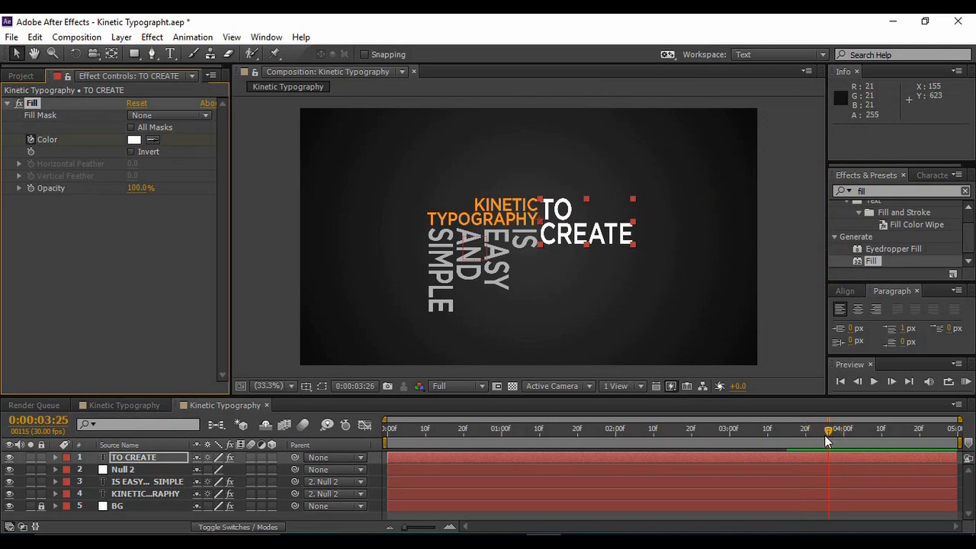
click(134, 141)
click(620, 145)
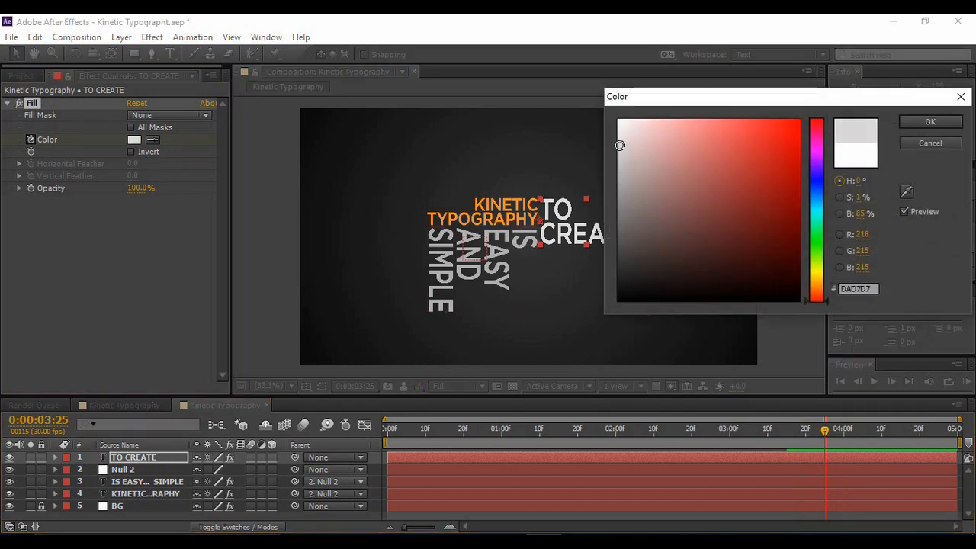
mouse_move(620, 145)
mouse_down()
mouse_move(620, 221)
mouse_move(618, 139)
mouse_up()
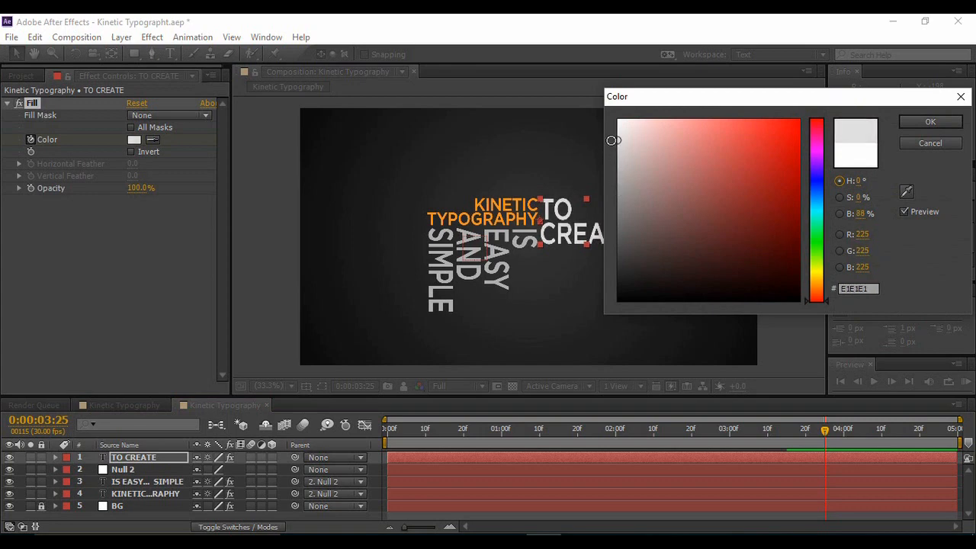
click(930, 123)
- At 0:00:04:00, add the text & LEARN and fit it below CREATE, stretched taller with LEARN aligned to the width of CREATE
drag(827, 431, 844, 433)
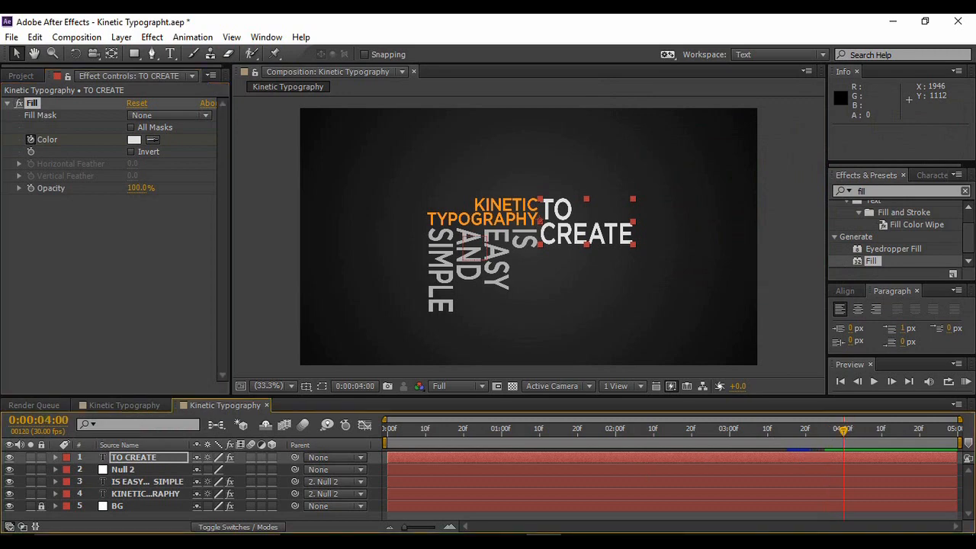
click(170, 54)
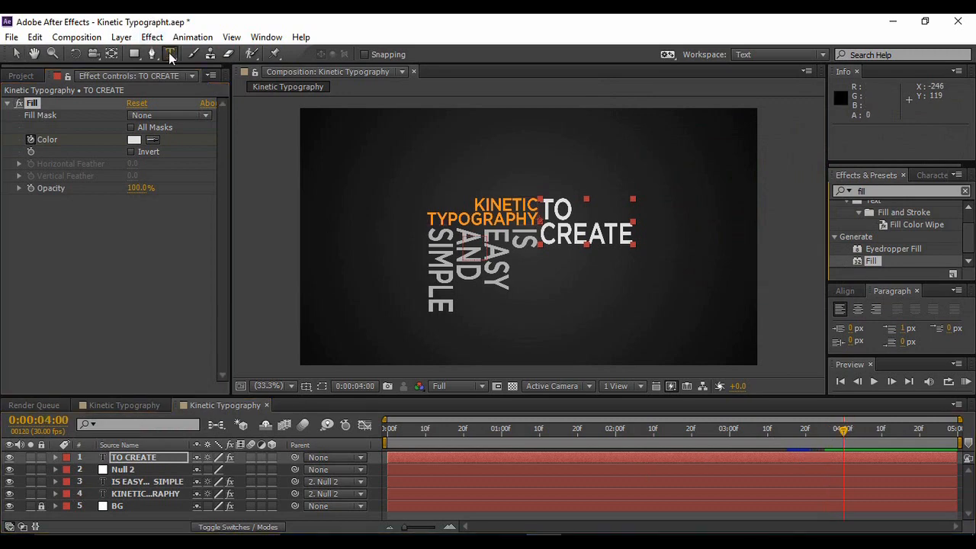
click(533, 276)
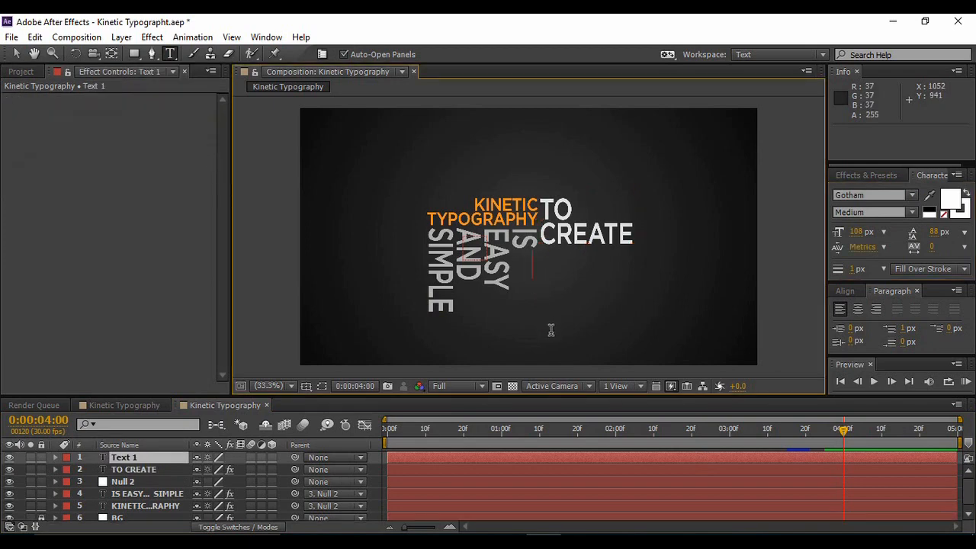
text(& LEARN)
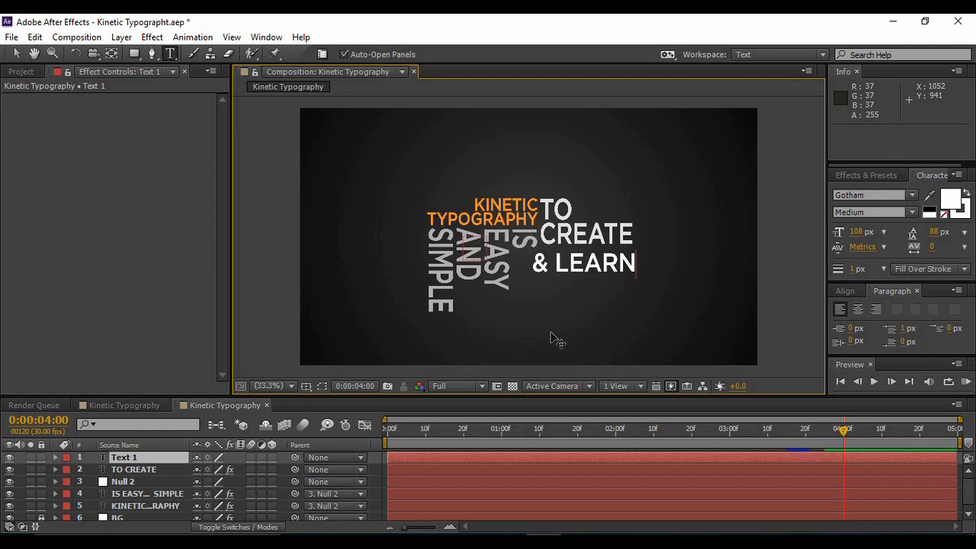
key(Escape)
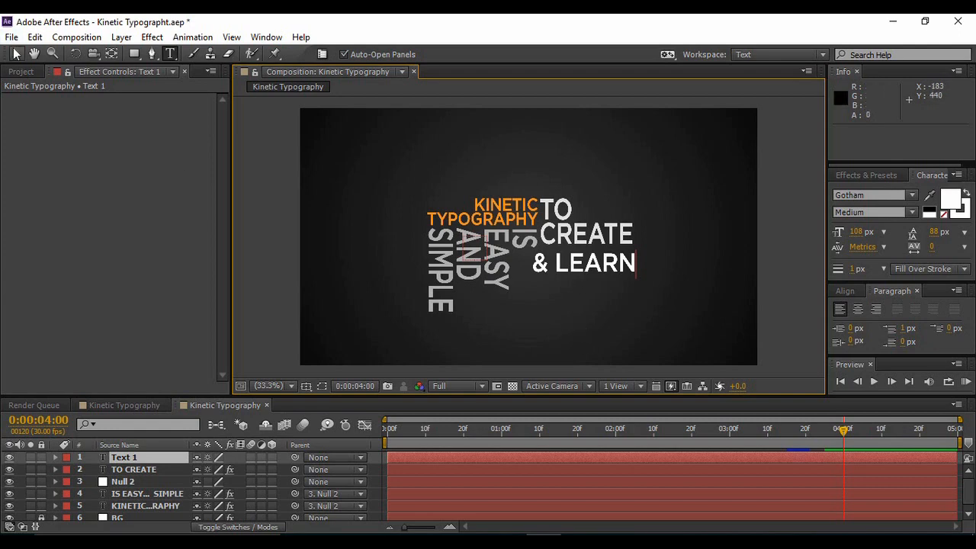
drag(598, 269, 631, 263)
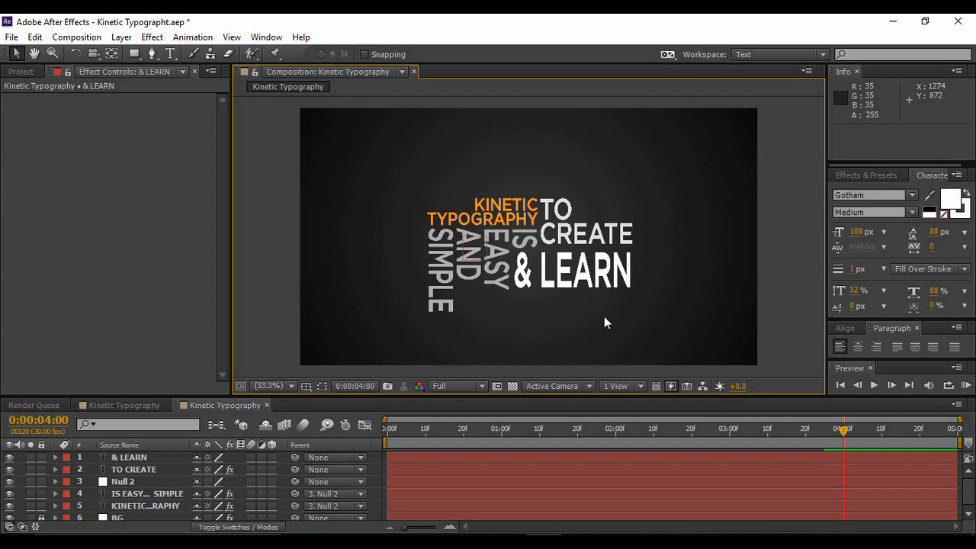
- Add a Position text animator to the & LEARN layer and keyframe its Position at 0:00:04:10
click(141, 457)
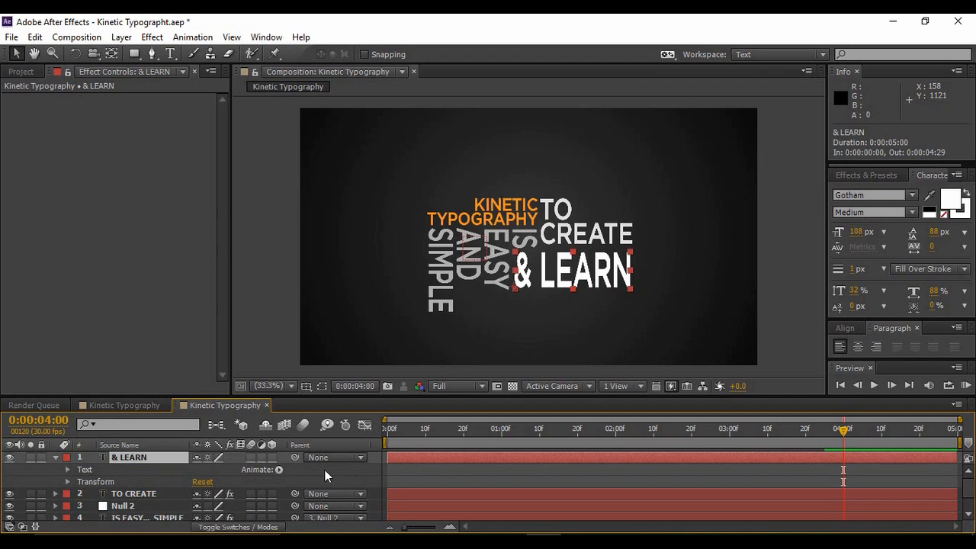
click(279, 469)
click(369, 214)
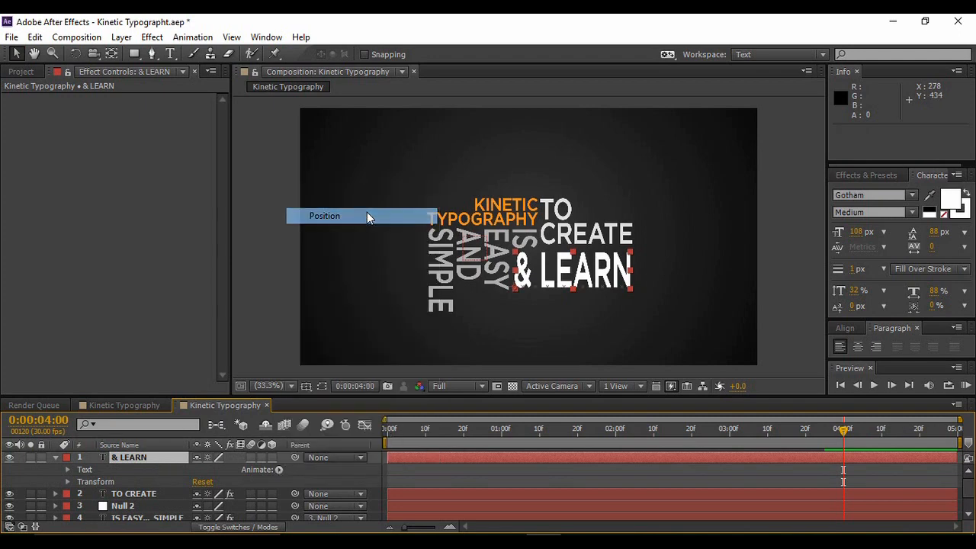
drag(844, 431, 882, 431)
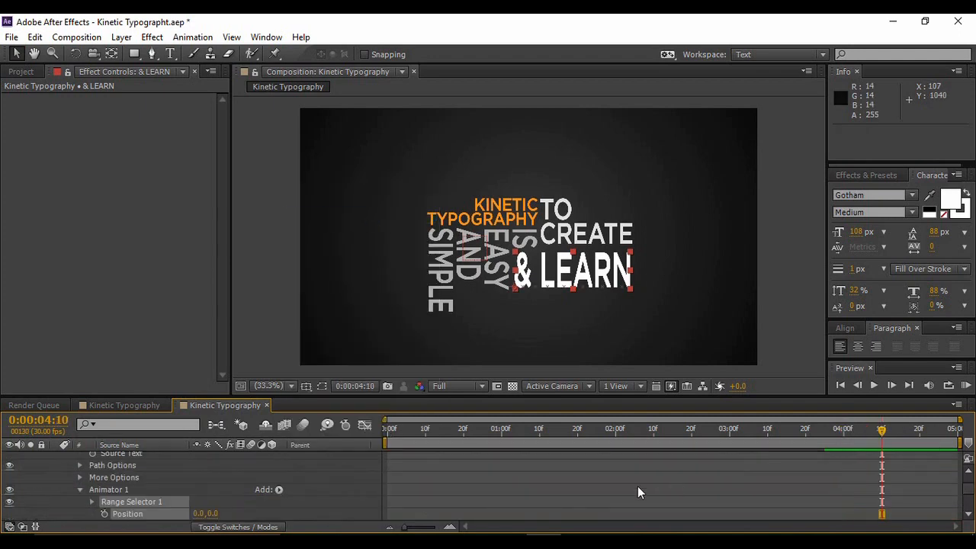
click(106, 513)
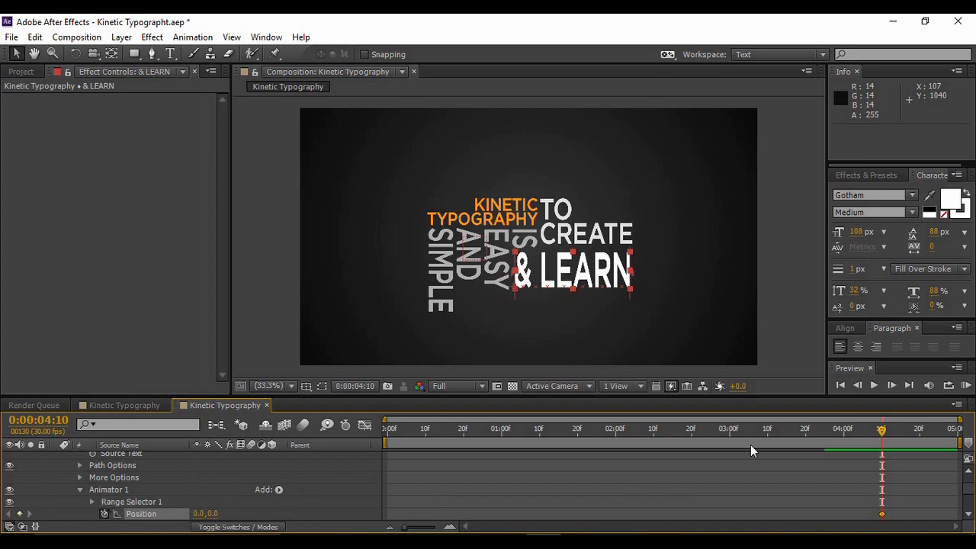
- Set the & LEARN animator's Position to 0.0, 156.0 at 0:00:04:00 and collapse the layer
drag(881, 431, 860, 432)
drag(214, 514, 292, 514)
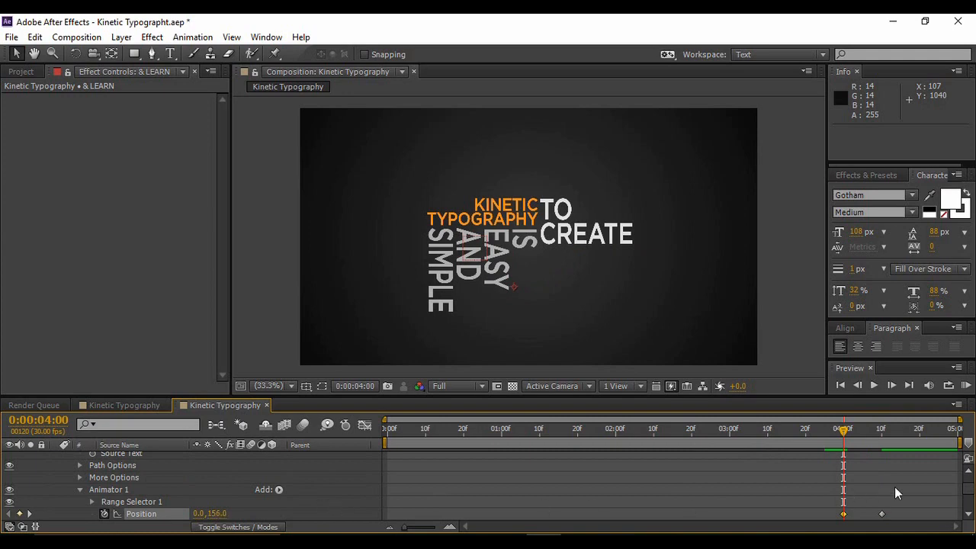
scroll(894, 492, up, 3)
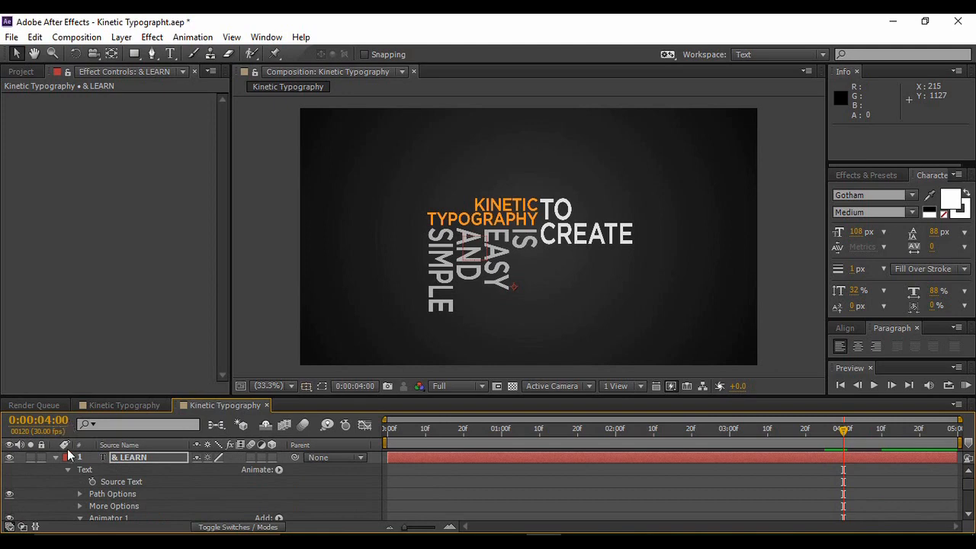
click(55, 457)
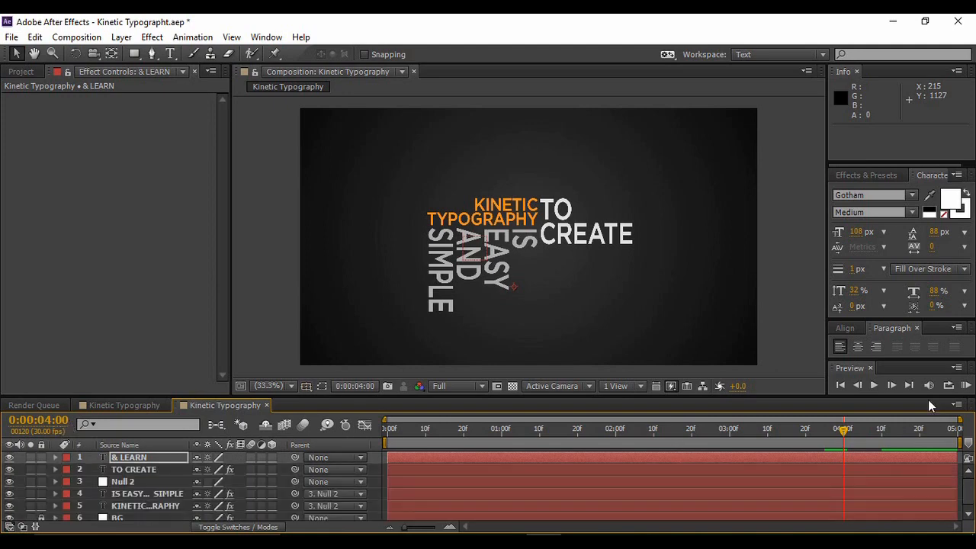
- Scrub to 0:00:04:10, enlarge the composition view and play the whole animation from the first frame
drag(844, 430, 882, 437)
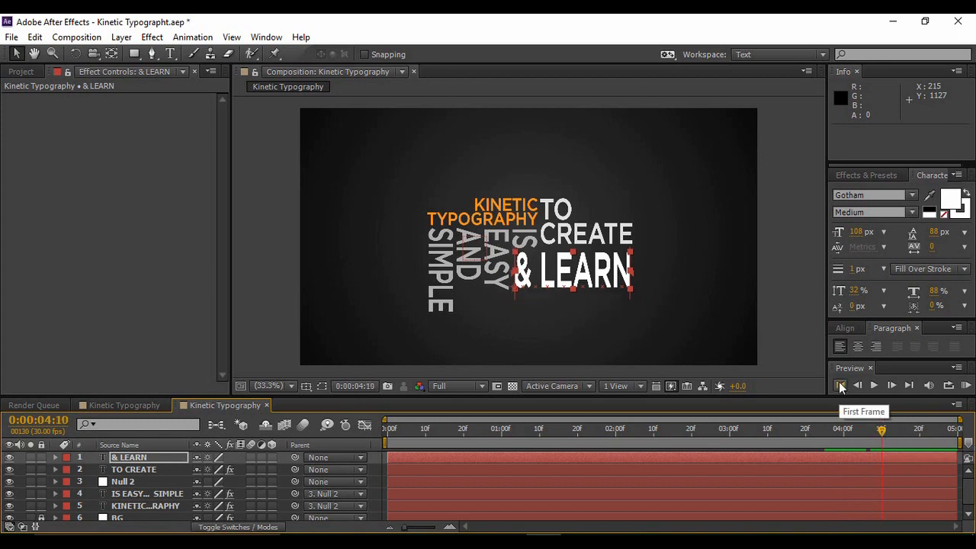
drag(805, 396, 811, 515)
click(814, 483)
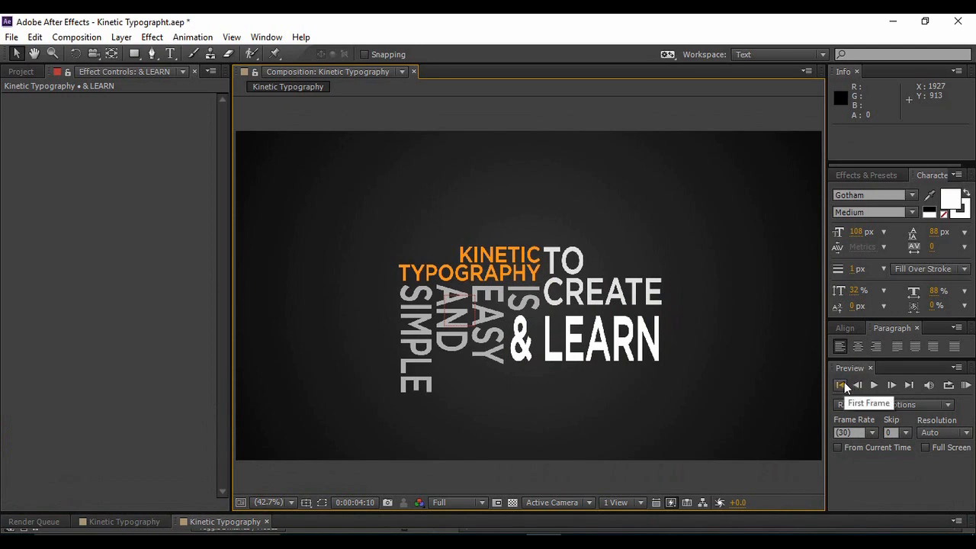
click(844, 383)
click(874, 385)
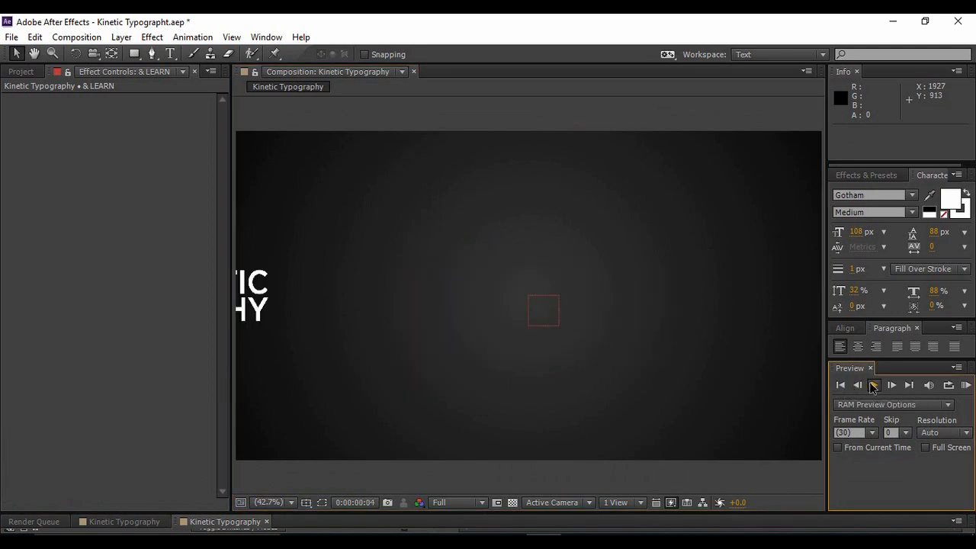